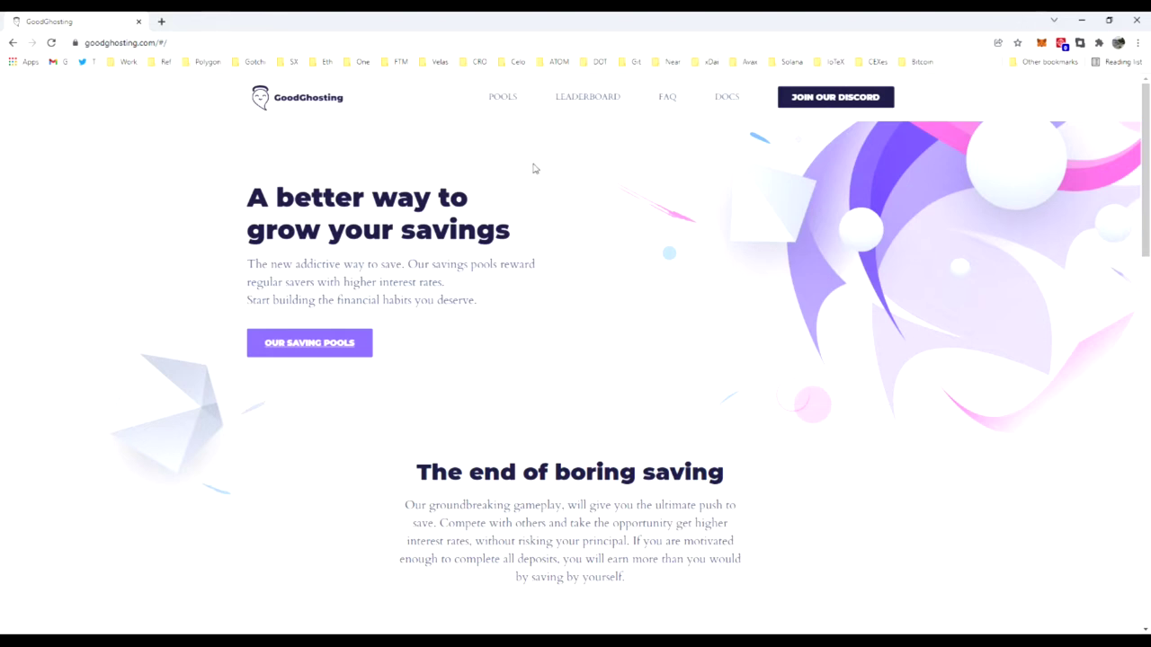
Open the list of savings pools and examine each live pool's status, network and required deposit
{"action": "left_click", "coordinate": [330, 352]}
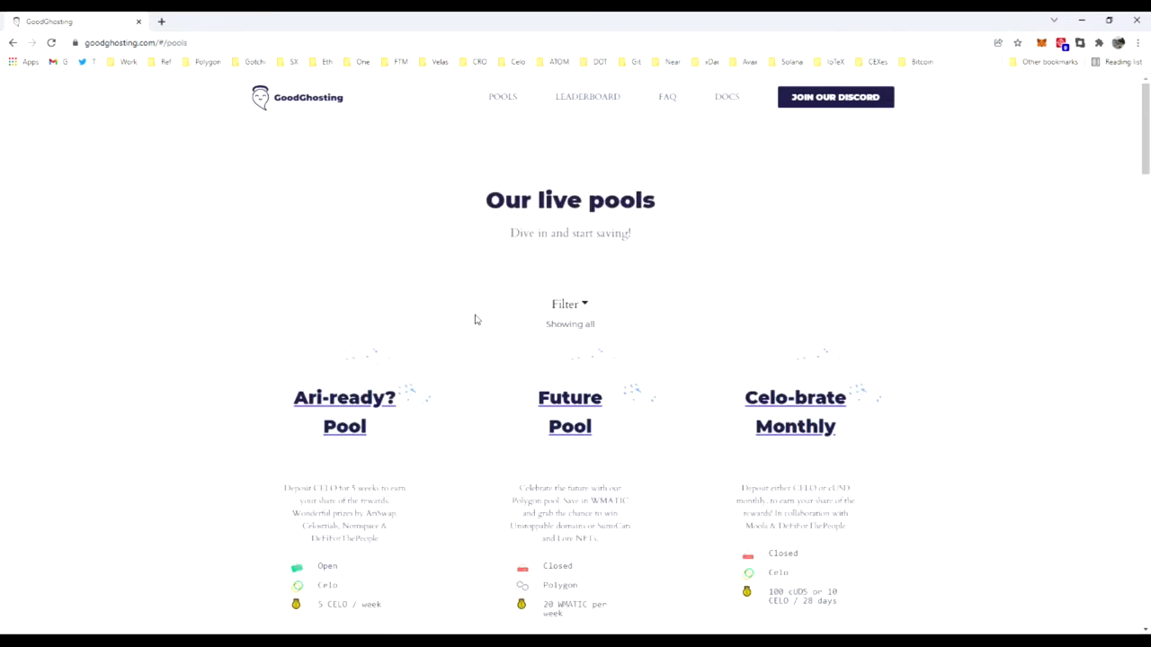
{"action": "scroll", "coordinate": [476, 320], "scroll_direction": "down", "scroll_amount": 1}
{"action": "scroll", "coordinate": [476, 317], "scroll_direction": "down", "scroll_amount": 2}
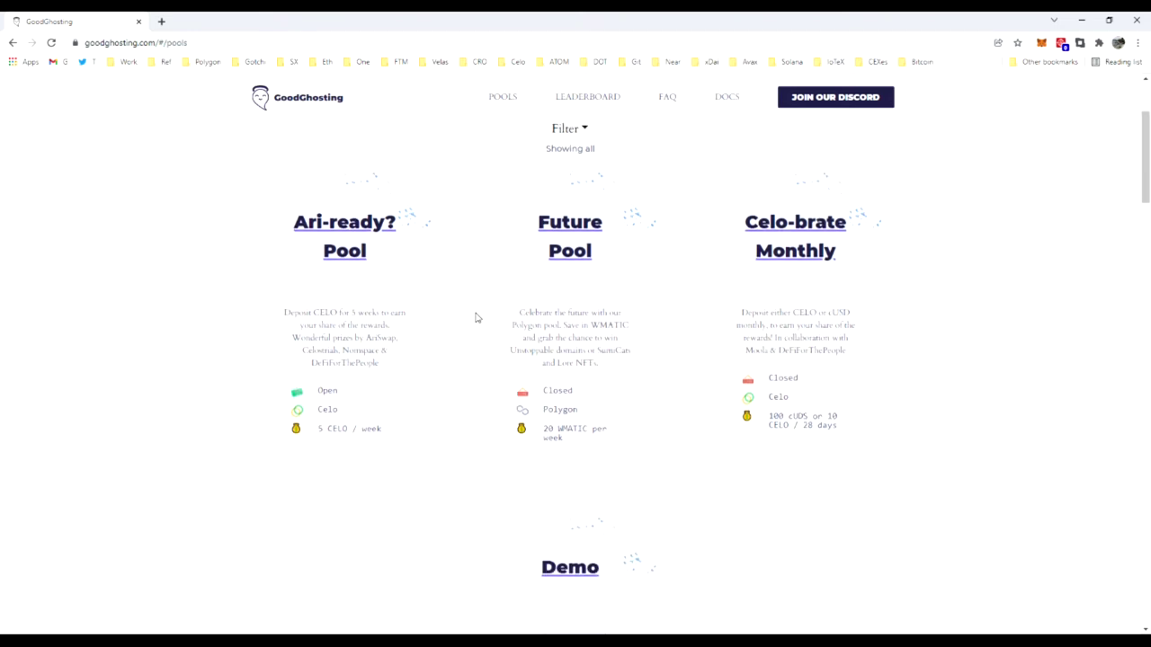
{"action": "scroll", "coordinate": [476, 317], "scroll_direction": "down", "scroll_amount": 1}
{"action": "scroll", "coordinate": [475, 318], "scroll_direction": "up", "scroll_amount": 1}
{"action": "scroll", "coordinate": [475, 317], "scroll_direction": "up", "scroll_amount": 1}
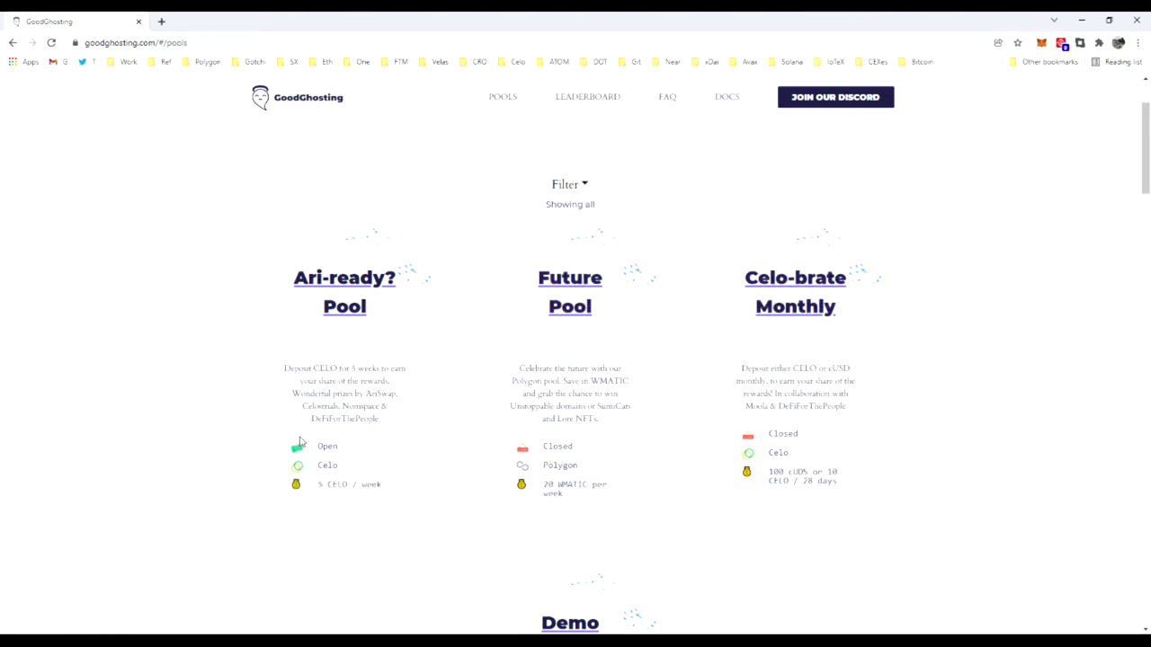
{"action": "mouse_move", "coordinate": [316, 452]}
{"action": "mouse_move", "coordinate": [340, 489]}
{"action": "mouse_move", "coordinate": [576, 447]}
Open the Ari-ready? Pool and view its closing date and countdown for new savers
{"action": "left_click", "coordinate": [352, 290]}
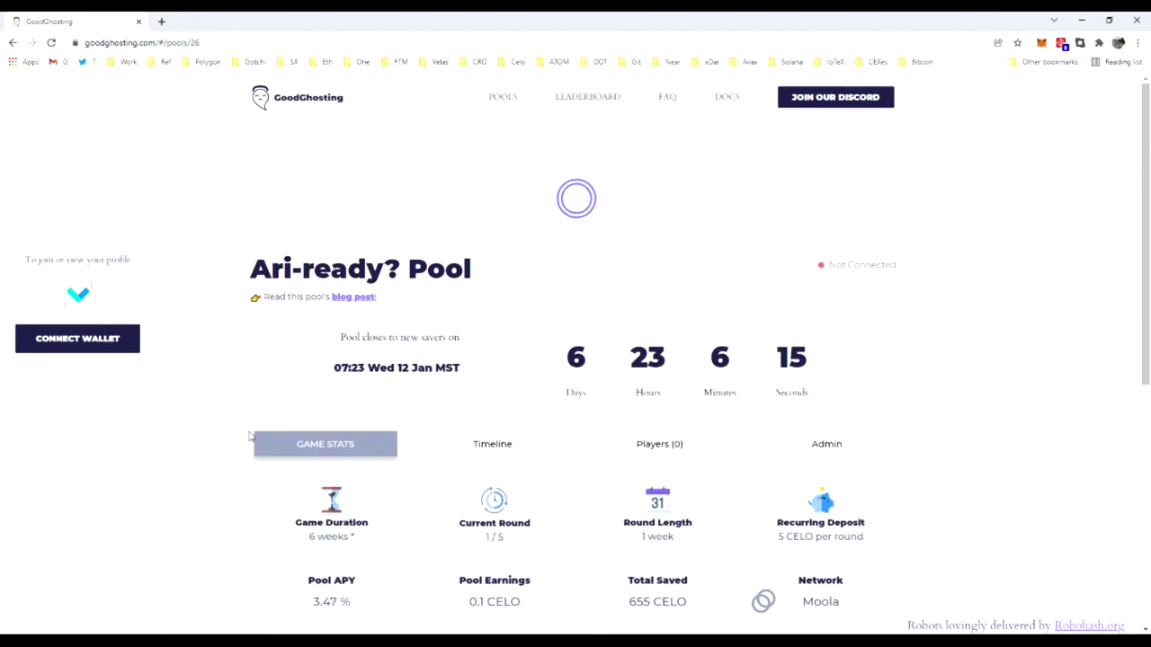
{"action": "scroll", "coordinate": [253, 405], "scroll_direction": "down", "scroll_amount": 1}
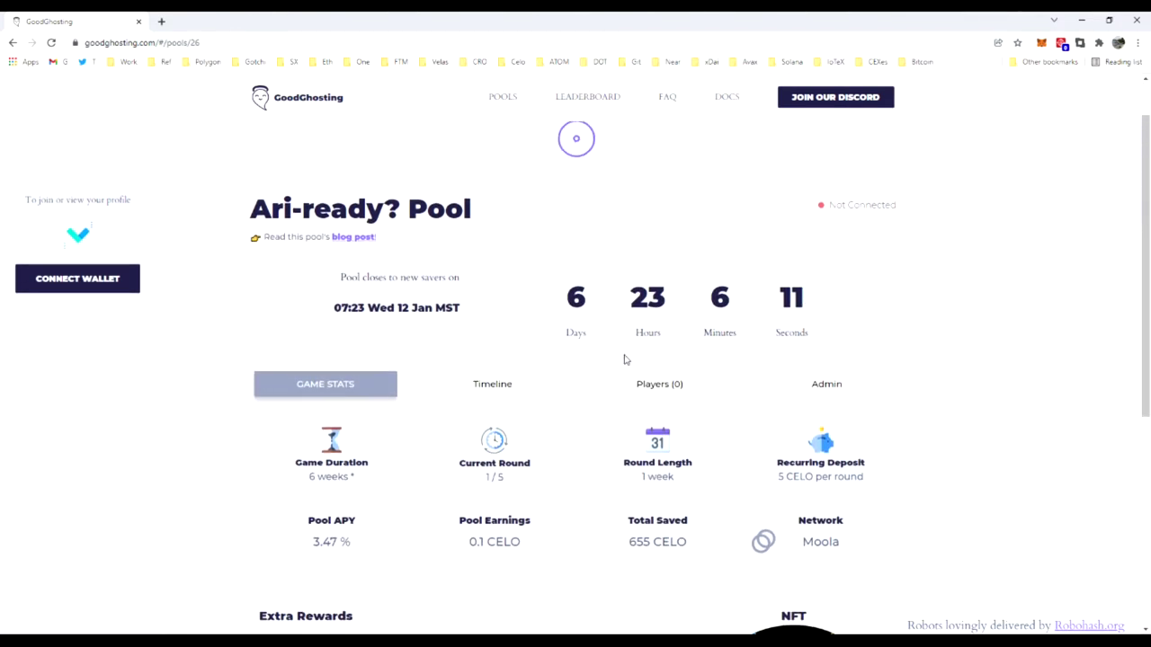
{"action": "scroll", "coordinate": [778, 386], "scroll_direction": "up", "scroll_amount": 1}
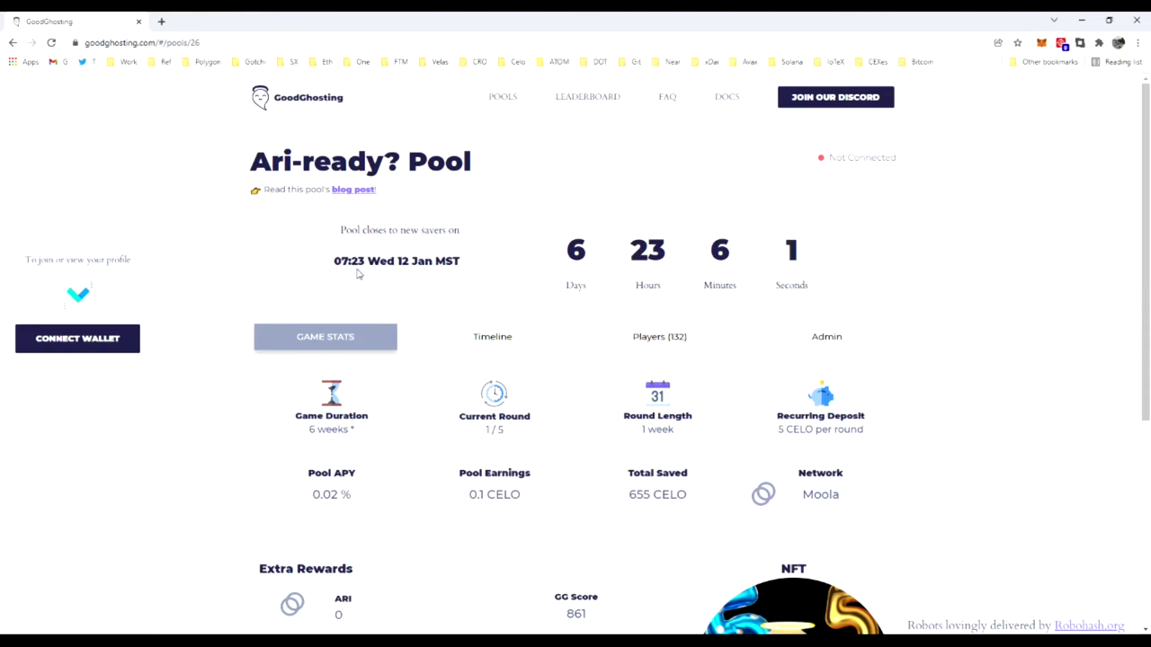
Review the Ari-ready? Pool's timeline from game launch through the deposit deadlines to withdrawal
{"action": "left_click", "coordinate": [510, 337]}
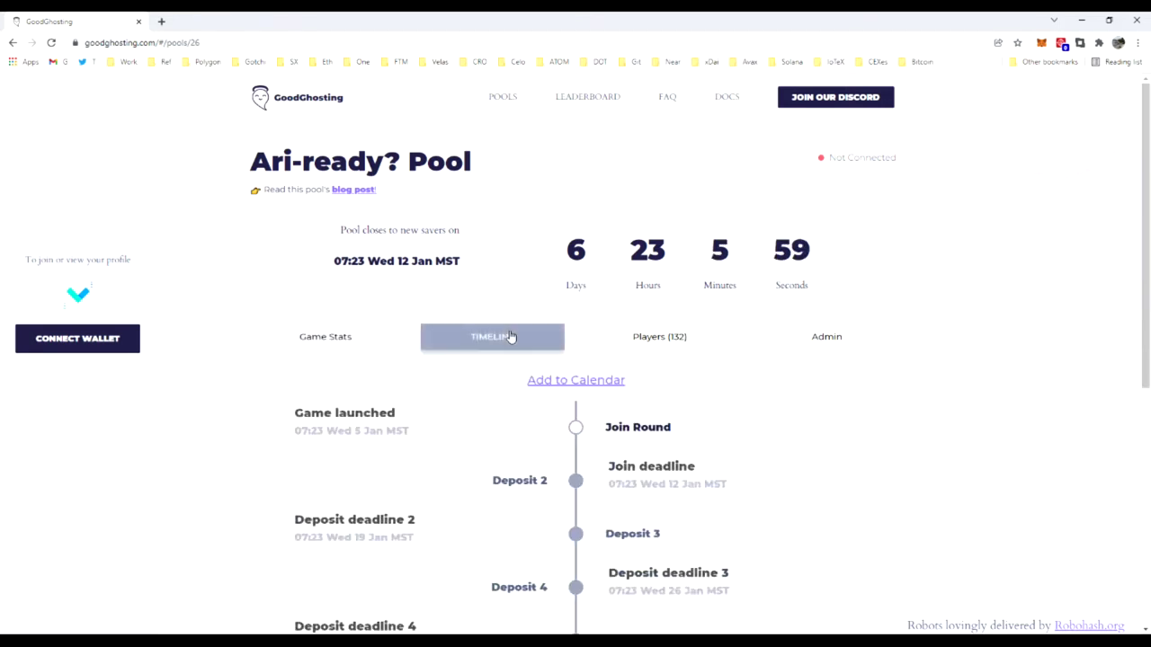
{"action": "scroll", "coordinate": [548, 357], "scroll_direction": "down", "scroll_amount": 3}
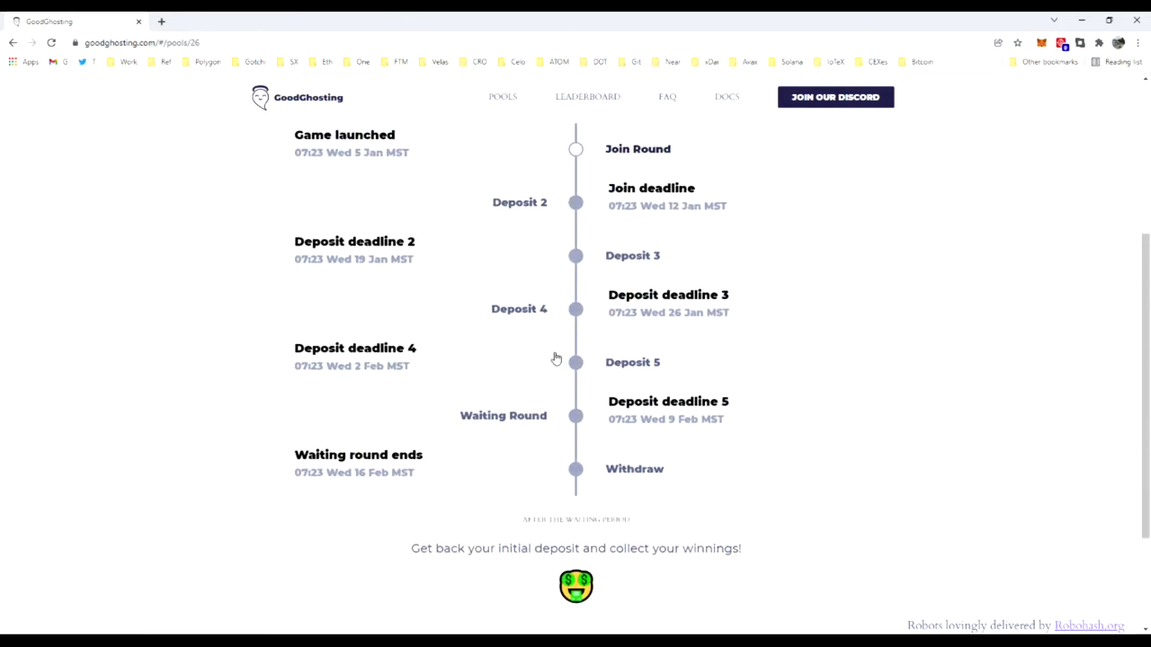
{"action": "scroll", "coordinate": [555, 359], "scroll_direction": "up", "scroll_amount": 1}
{"action": "scroll", "coordinate": [678, 301], "scroll_direction": "up", "scroll_amount": 1}
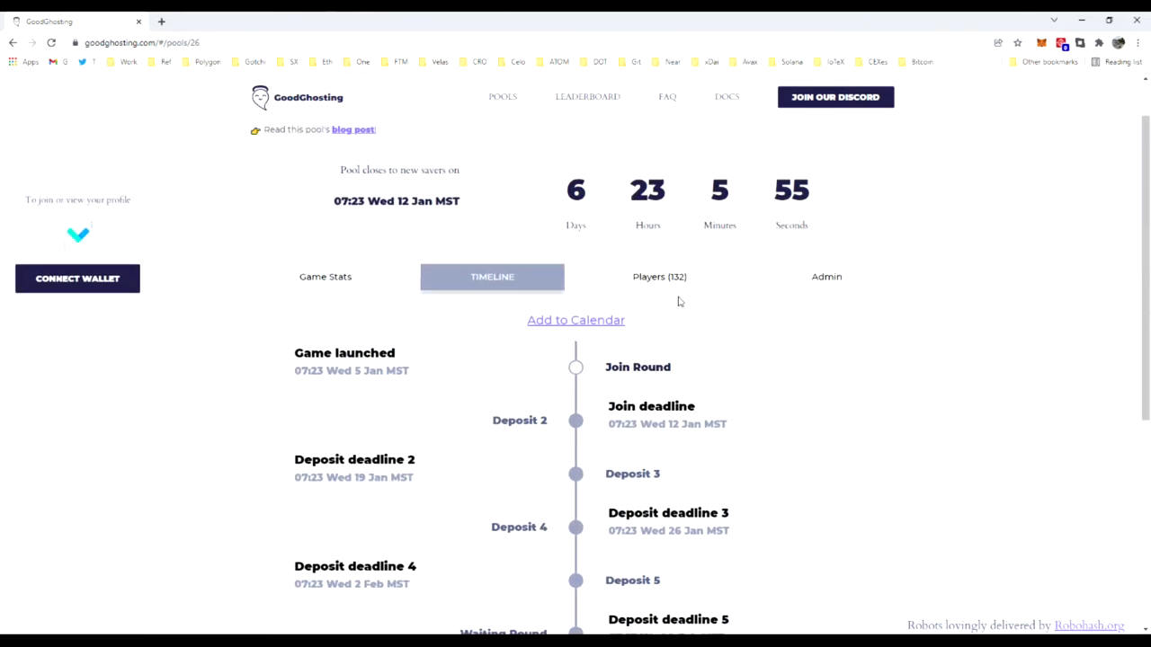
Review the pool's player overview and its admin information
{"action": "left_click", "coordinate": [673, 286]}
{"action": "scroll", "coordinate": [581, 342], "scroll_direction": "down", "scroll_amount": 1}
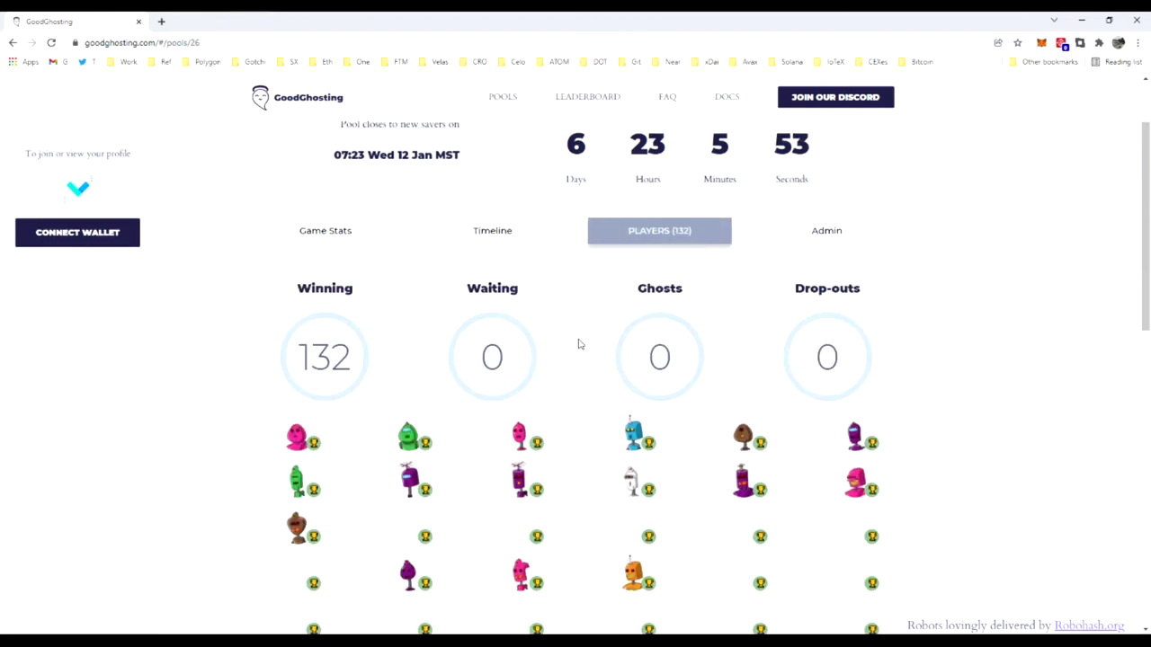
{"action": "scroll", "coordinate": [579, 344], "scroll_direction": "down", "scroll_amount": 1}
{"action": "scroll", "coordinate": [580, 341], "scroll_direction": "up", "scroll_amount": 1}
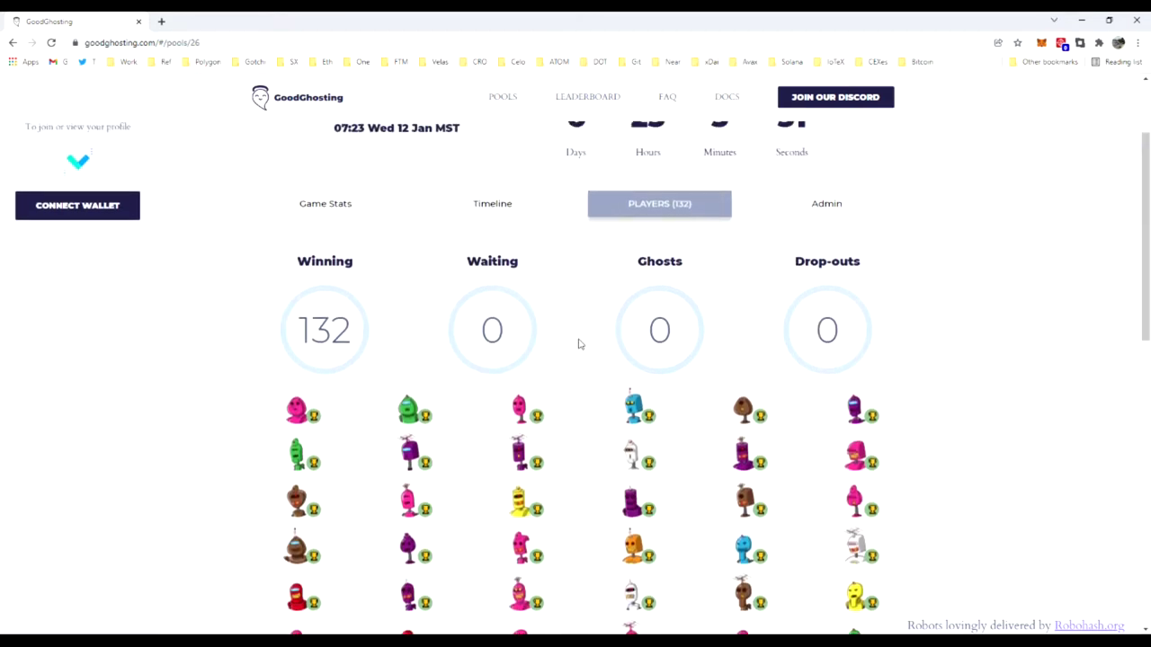
{"action": "left_click", "coordinate": [826, 228]}
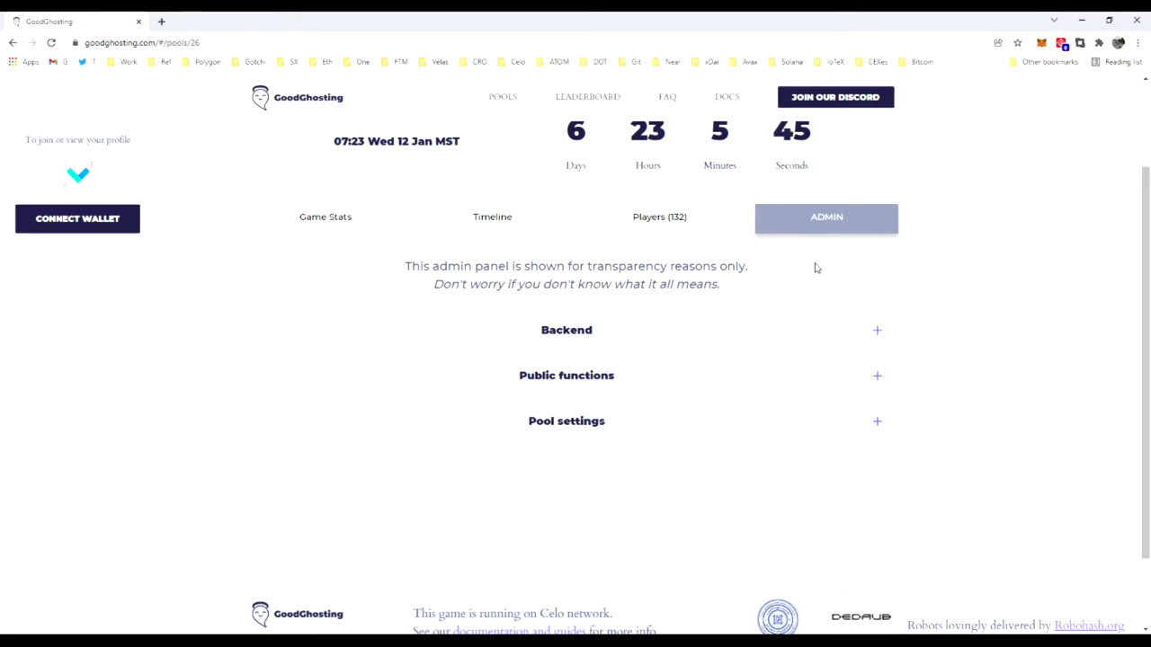
Return to the game stats and read the explanations for duration, round length, recurring deposit, APY, earnings, total saved and network
{"action": "left_click", "coordinate": [326, 224]}
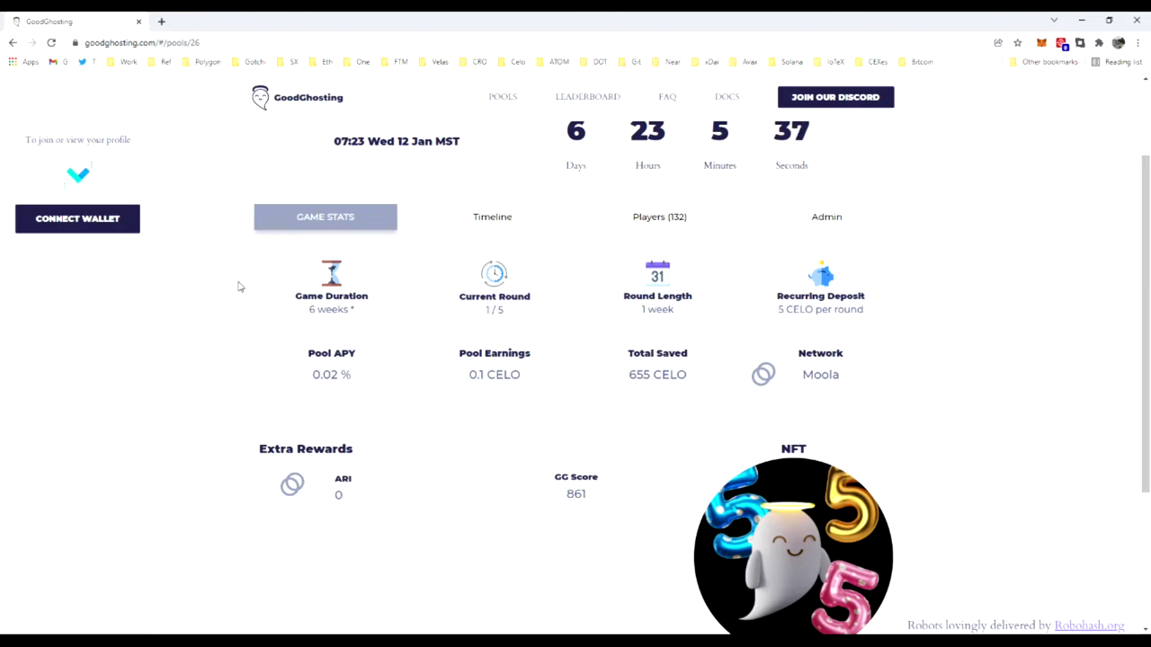
{"action": "mouse_move", "coordinate": [312, 288]}
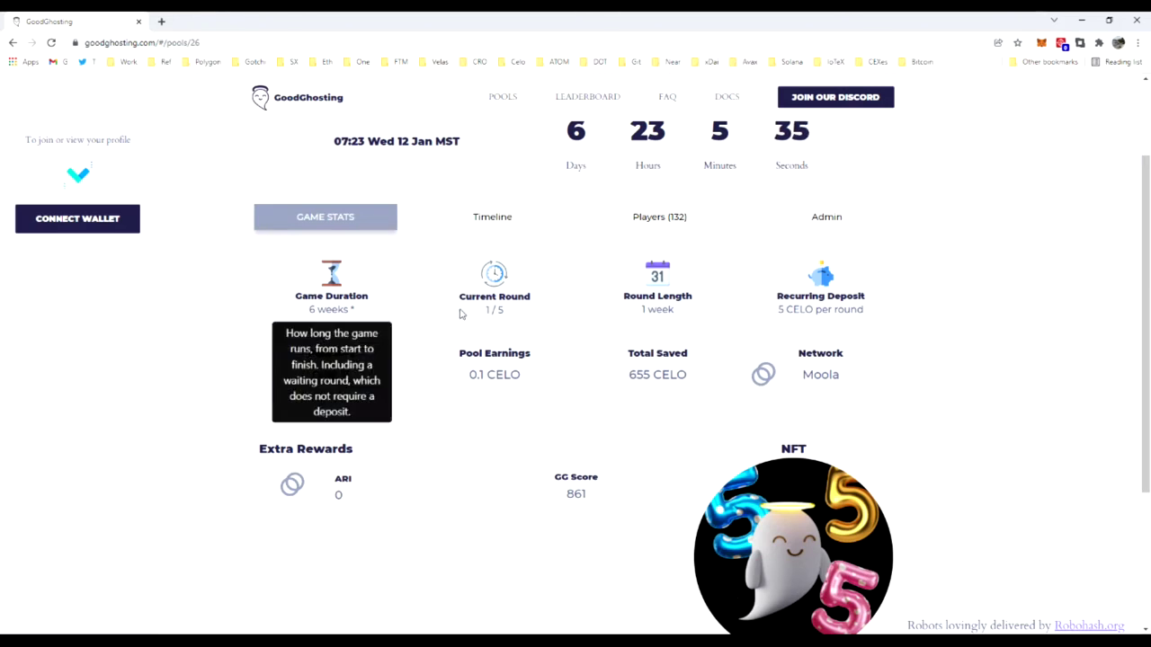
{"action": "mouse_move", "coordinate": [460, 313]}
{"action": "mouse_move", "coordinate": [652, 304]}
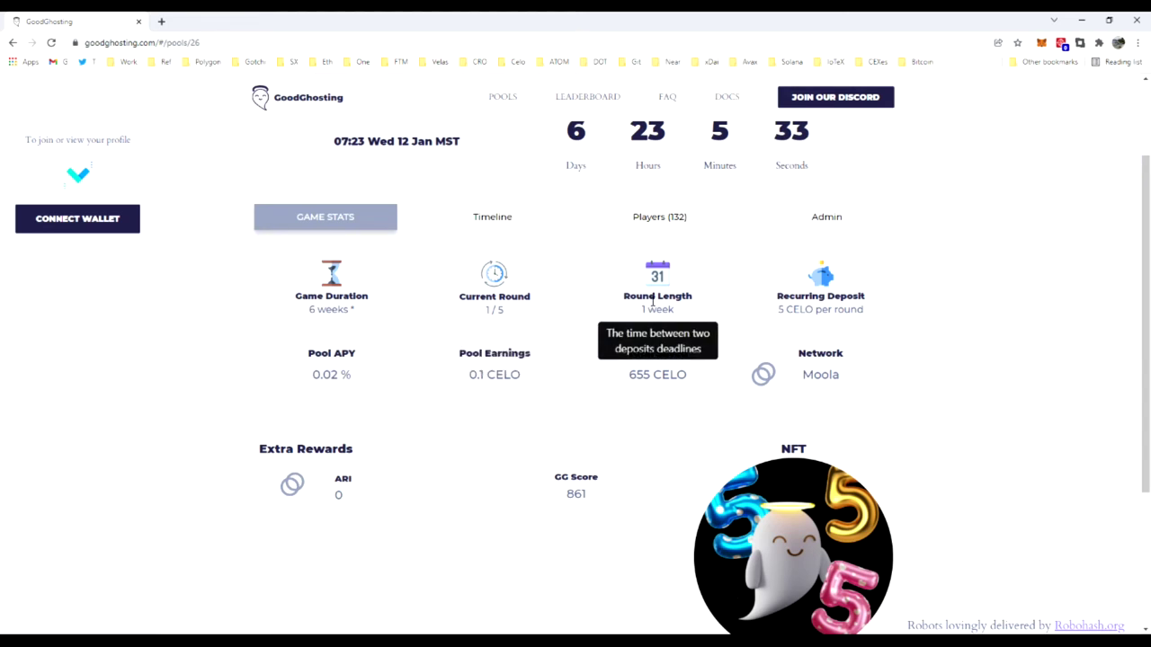
{"action": "mouse_move", "coordinate": [850, 299]}
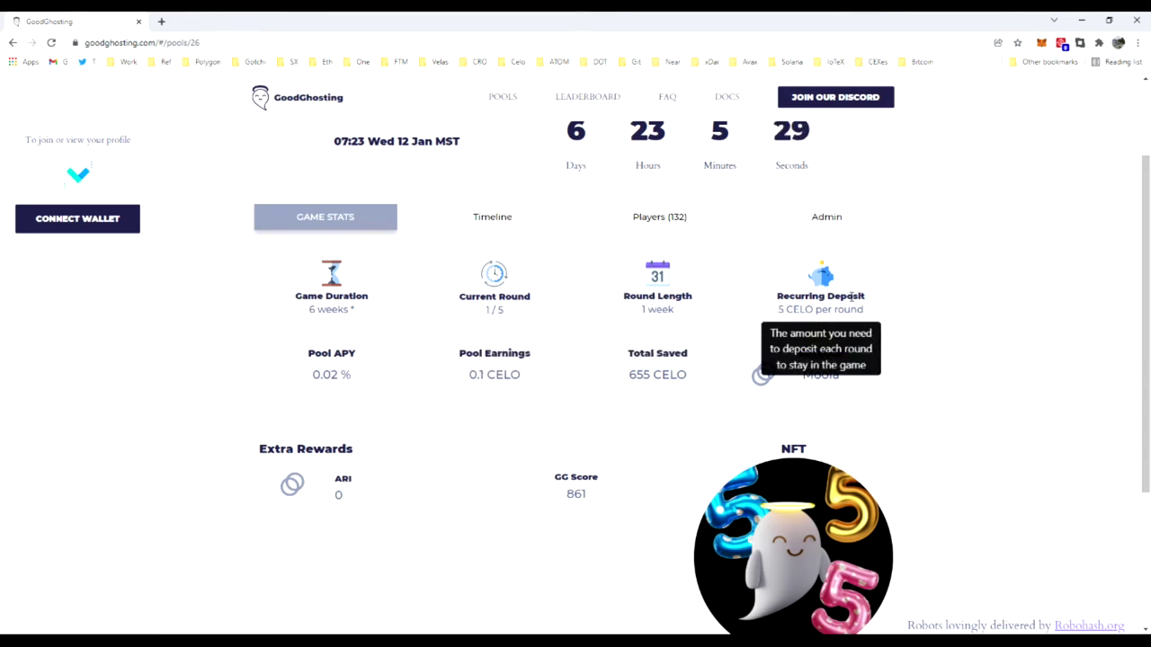
{"action": "mouse_move", "coordinate": [397, 402]}
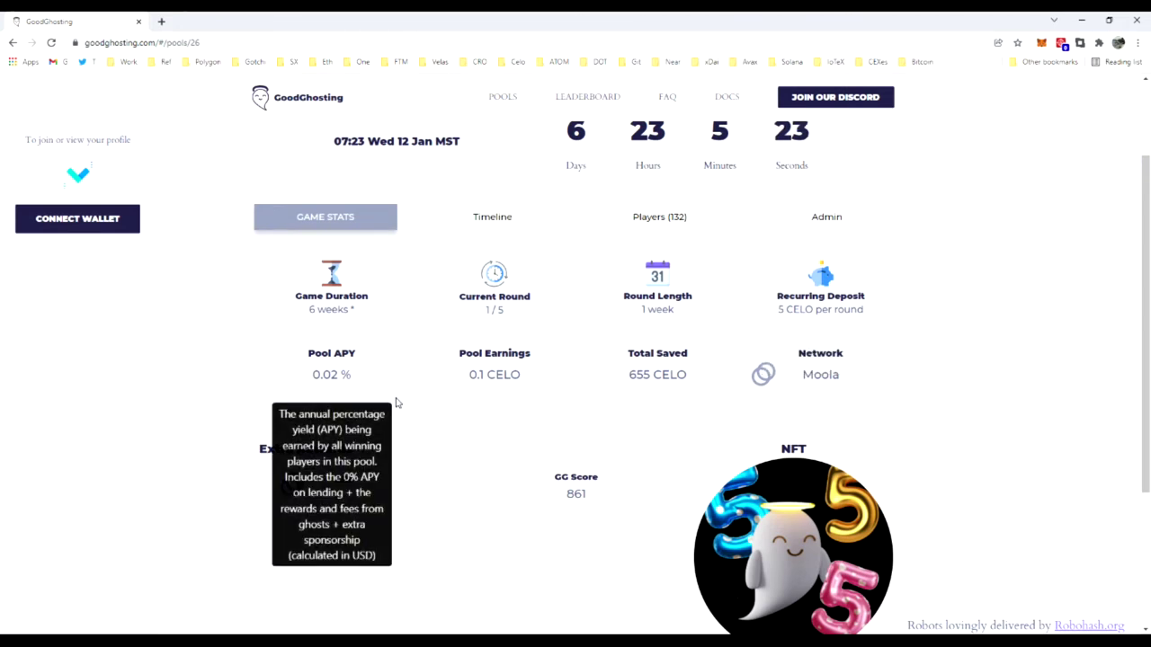
{"action": "mouse_move", "coordinate": [478, 394]}
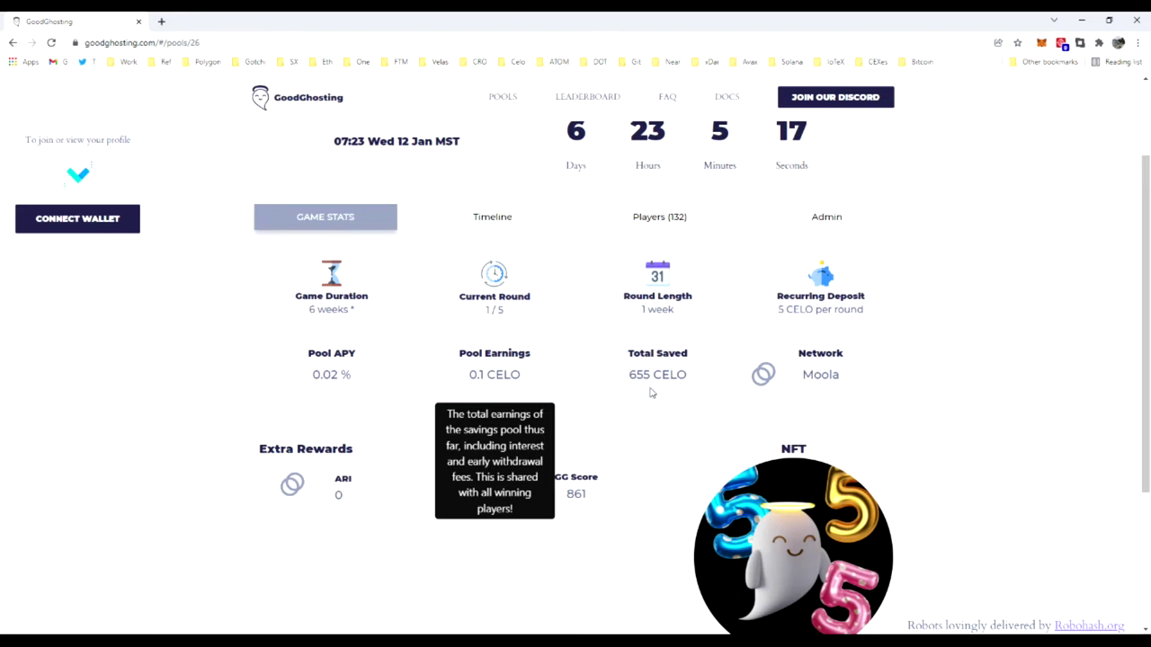
{"action": "mouse_move", "coordinate": [651, 393]}
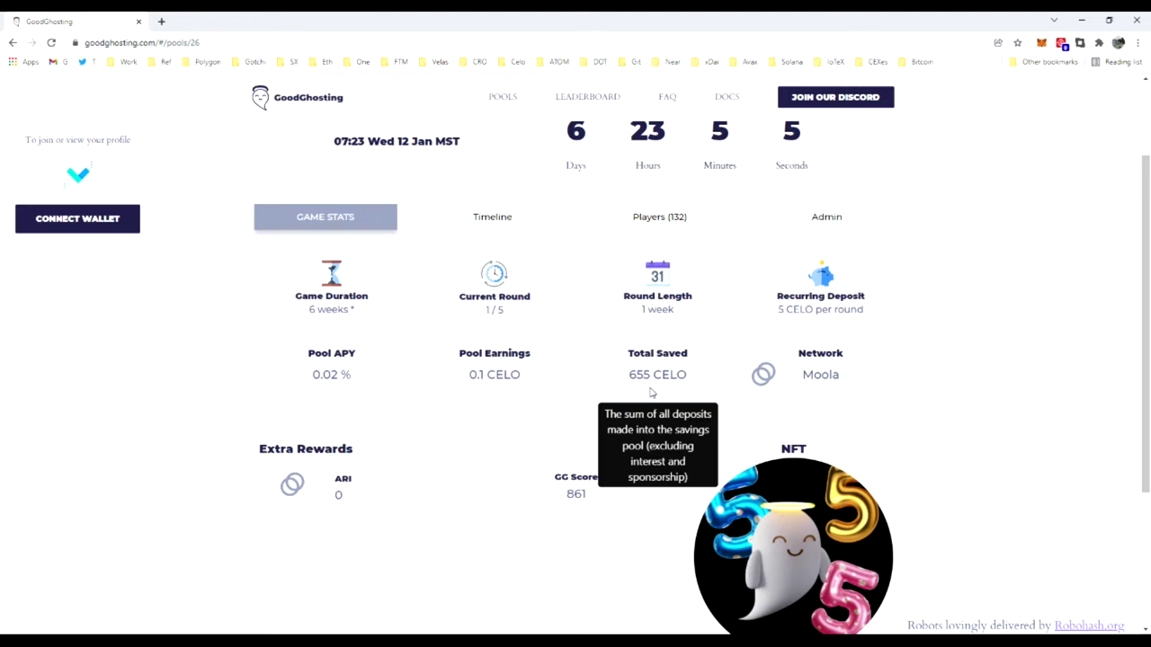
{"action": "mouse_move", "coordinate": [829, 393]}
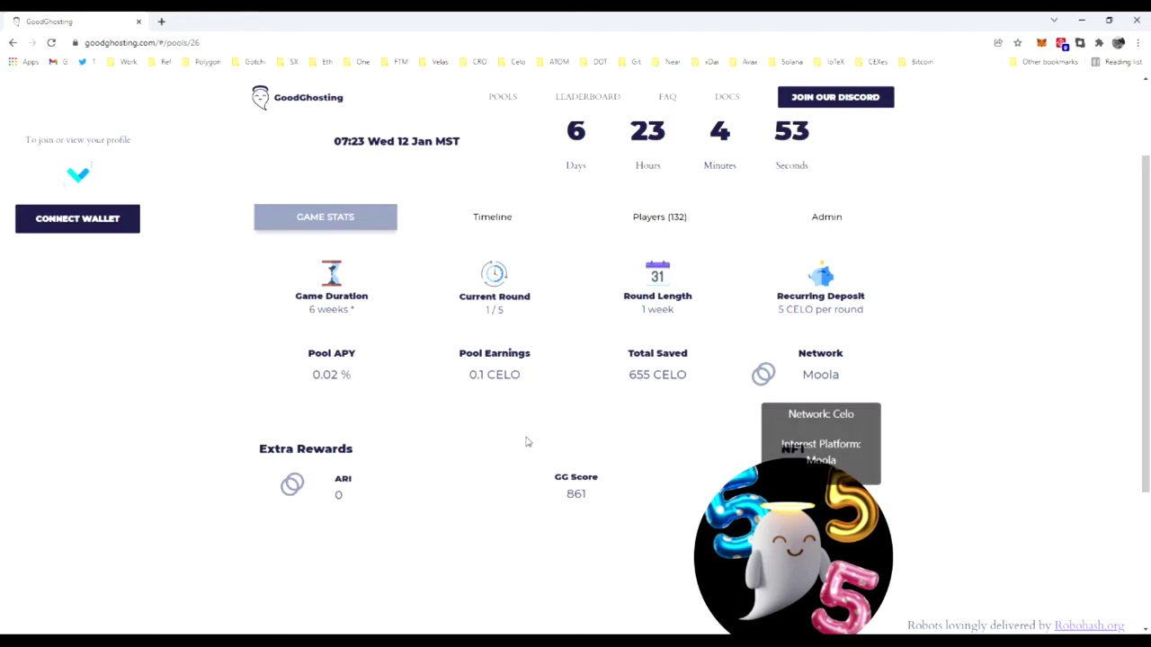
Examine the pool's GG Score, NFT reward and the explanation of its extra ARI rewards
{"action": "scroll", "coordinate": [529, 439], "scroll_direction": "down", "scroll_amount": 1}
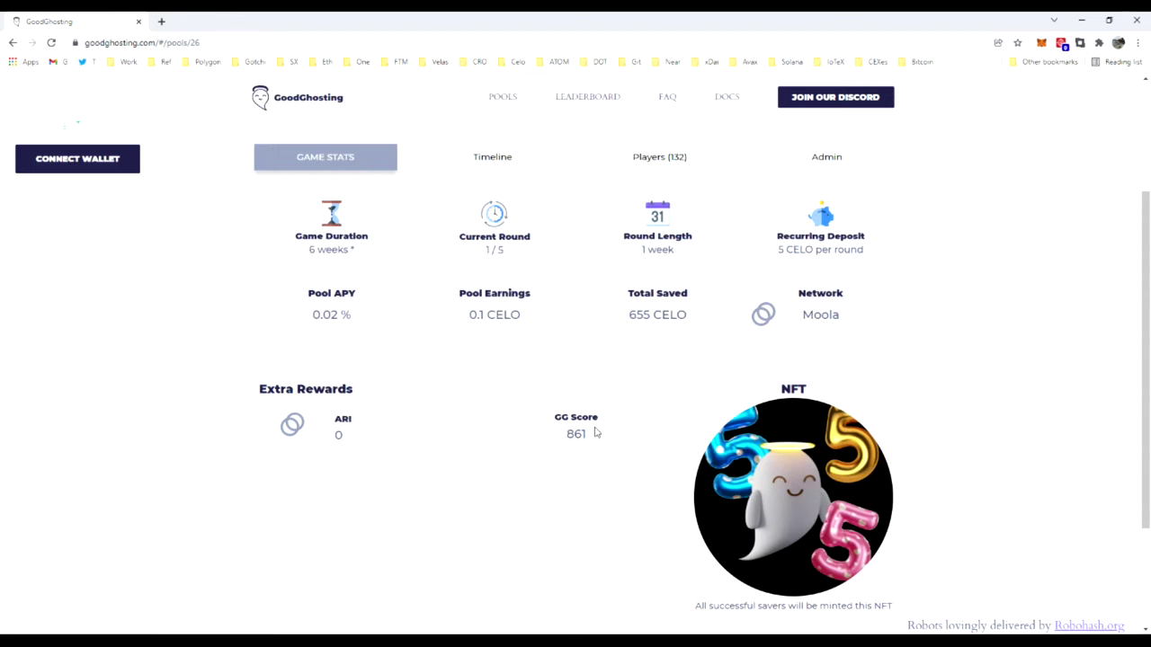
{"action": "scroll", "coordinate": [600, 431], "scroll_direction": "down", "scroll_amount": 1}
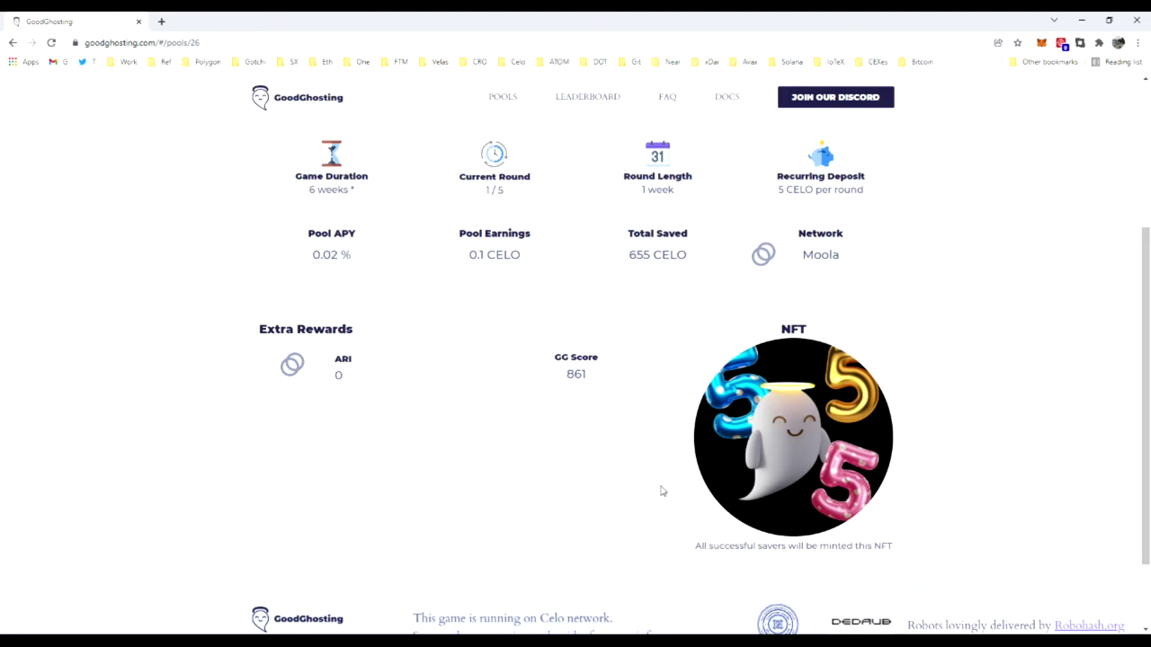
{"action": "scroll", "coordinate": [660, 495], "scroll_direction": "up", "scroll_amount": 1}
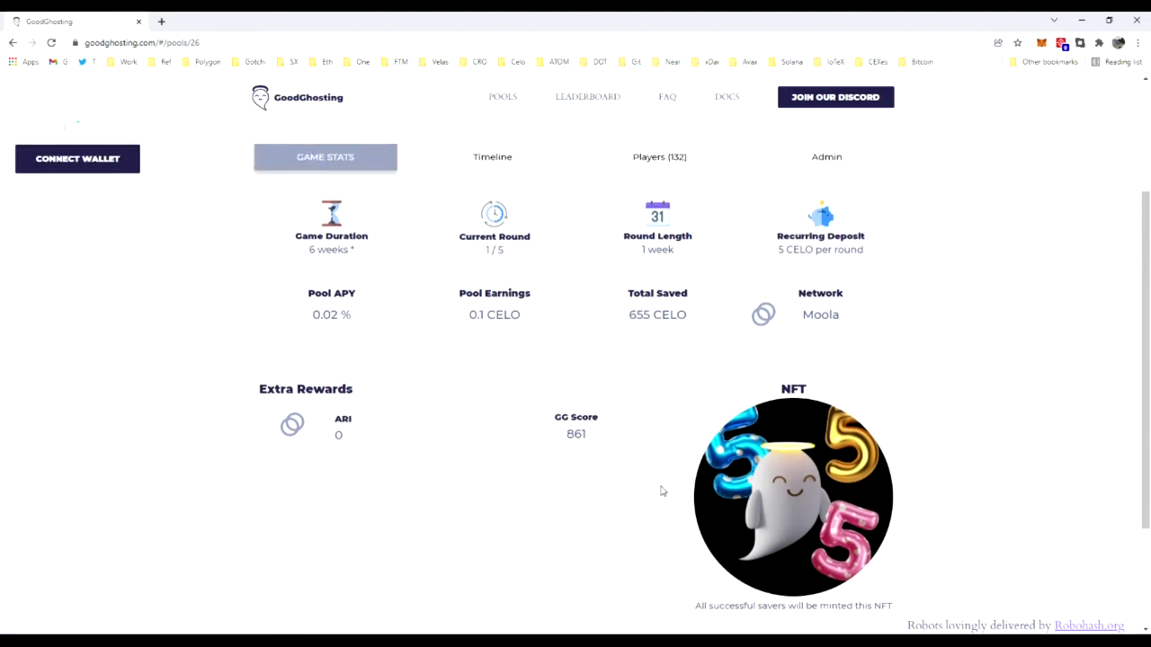
{"action": "mouse_move", "coordinate": [331, 430]}
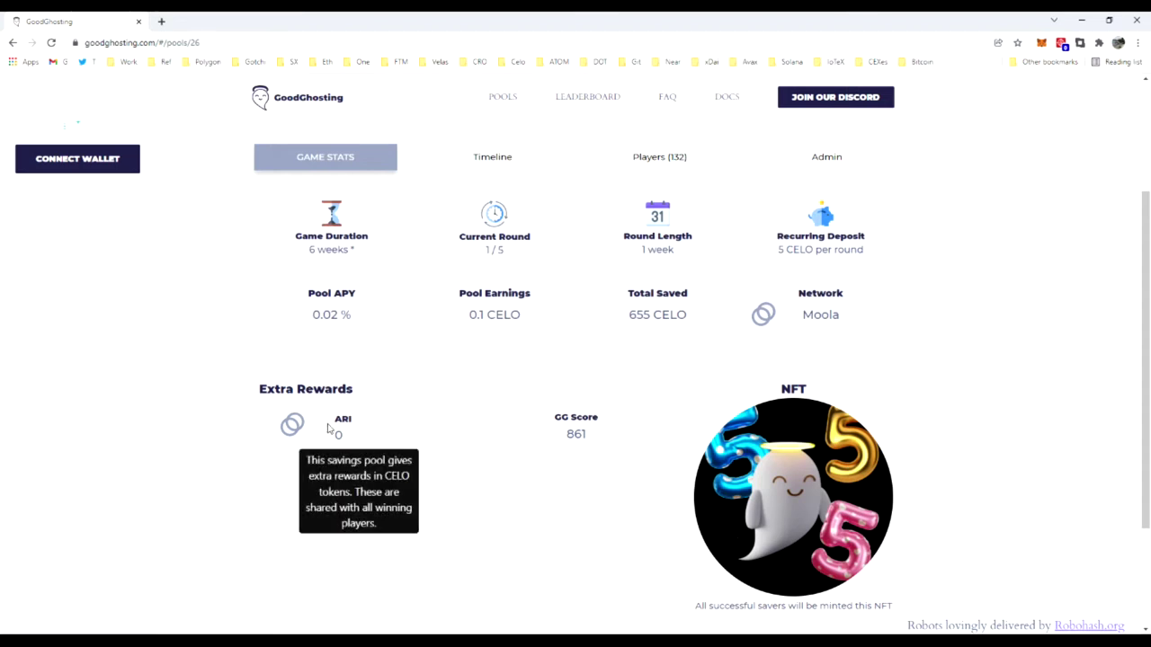
{"action": "scroll", "coordinate": [264, 454], "scroll_direction": "up", "scroll_amount": 3}
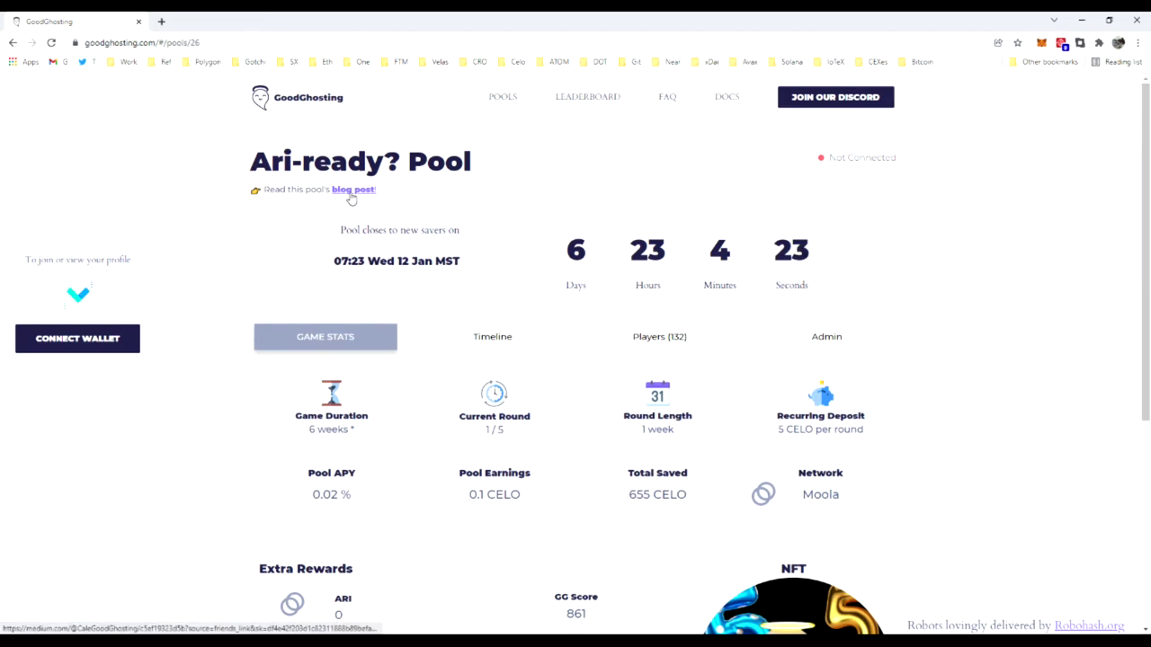
Open the Ari-ready? Pool's blog post in a new tab and switch to it
{"action": "right_click", "coordinate": [351, 199]}
{"action": "left_click", "coordinate": [382, 205]}
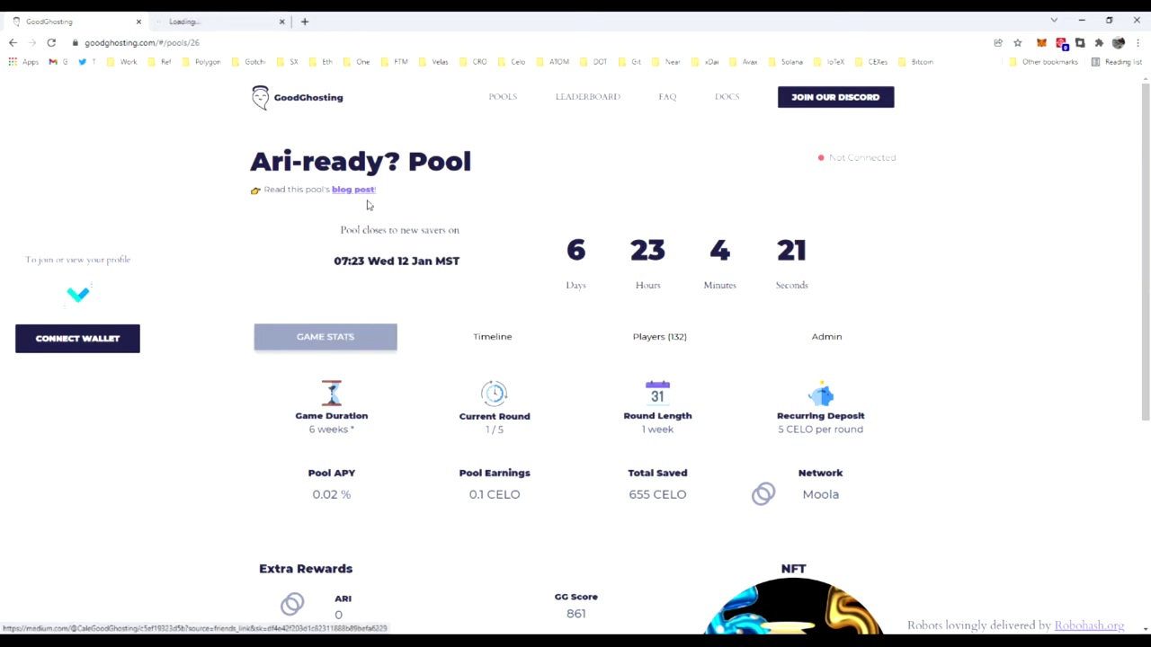
{"action": "left_click", "coordinate": [238, 18]}
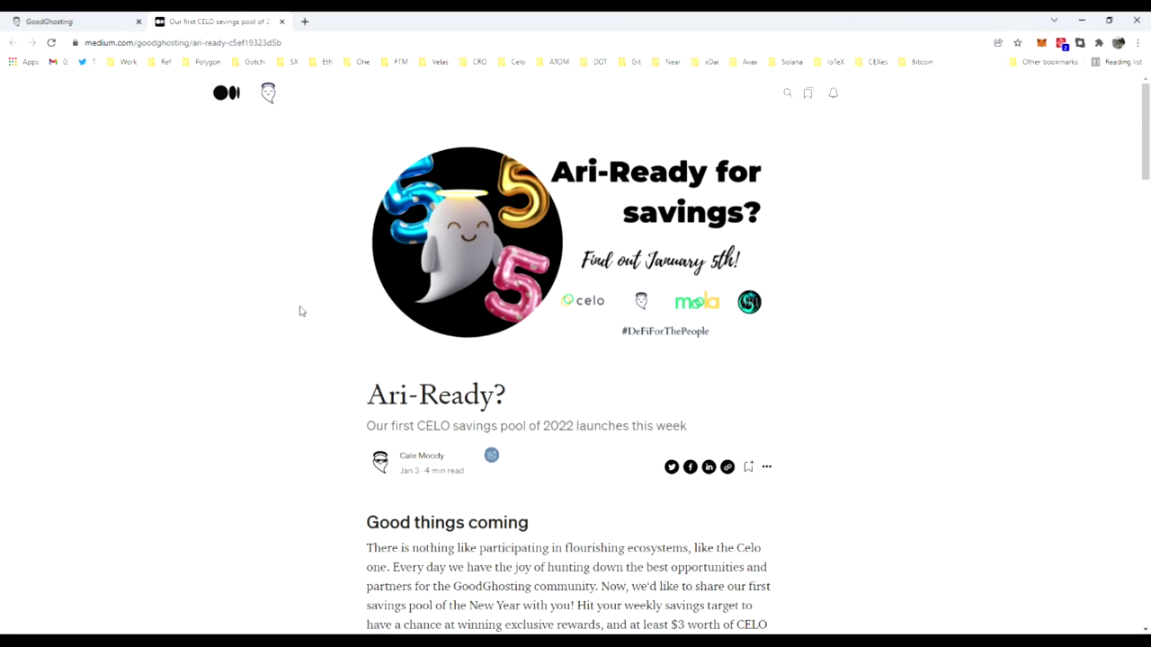
Read through the blog post's sections on partners, sponsored prizes and pool rules
{"action": "scroll", "coordinate": [301, 311], "scroll_direction": "down", "scroll_amount": 2}
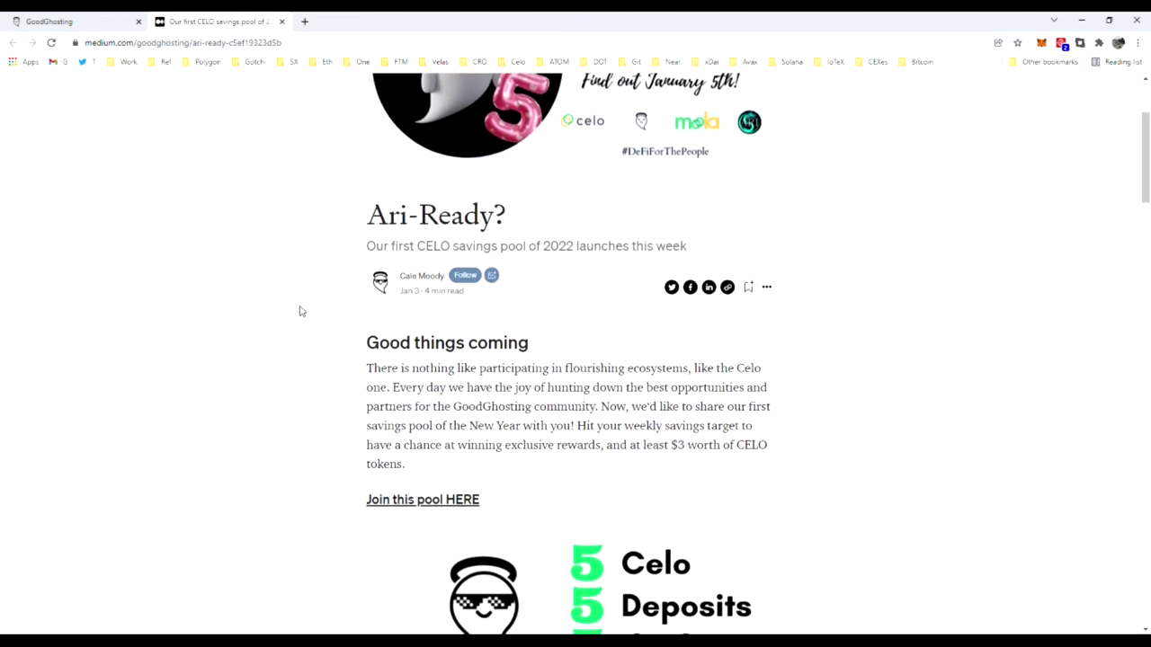
{"action": "scroll", "coordinate": [301, 311], "scroll_direction": "down", "scroll_amount": 4}
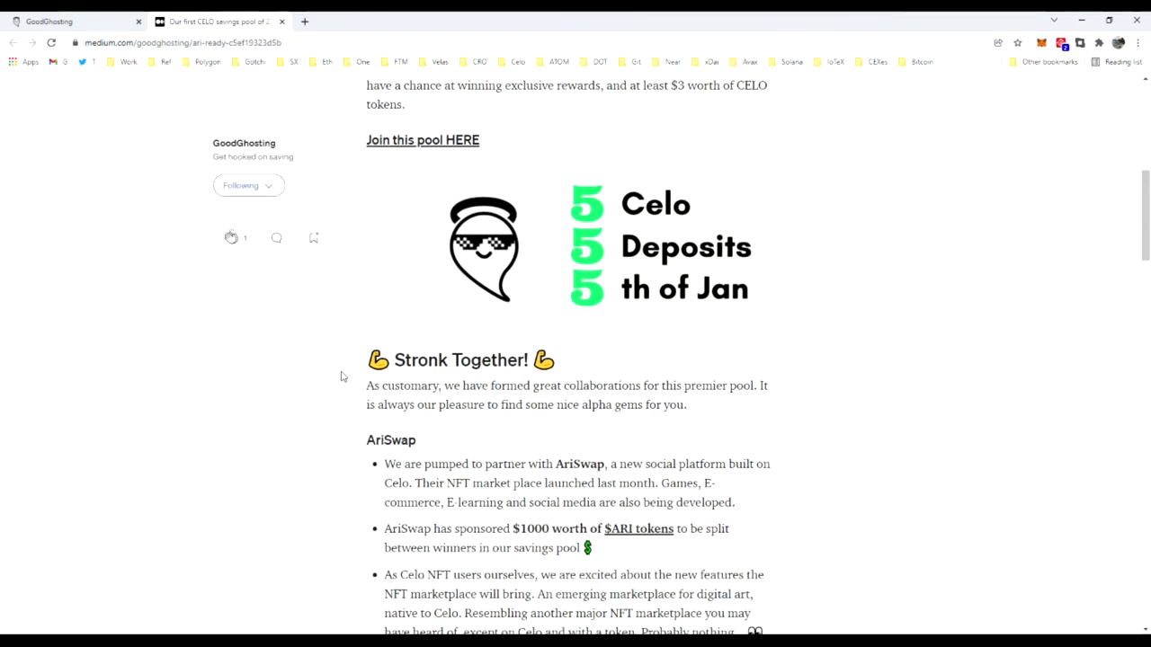
{"action": "scroll", "coordinate": [341, 376], "scroll_direction": "down", "scroll_amount": 2}
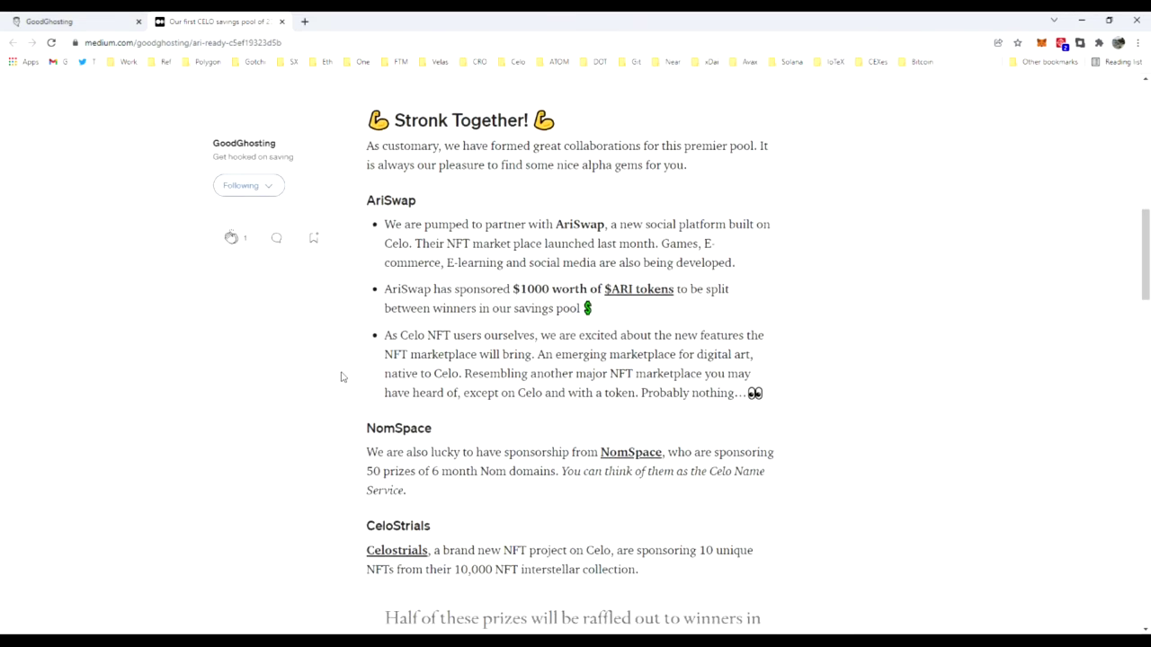
{"action": "scroll", "coordinate": [340, 376], "scroll_direction": "down", "scroll_amount": 1}
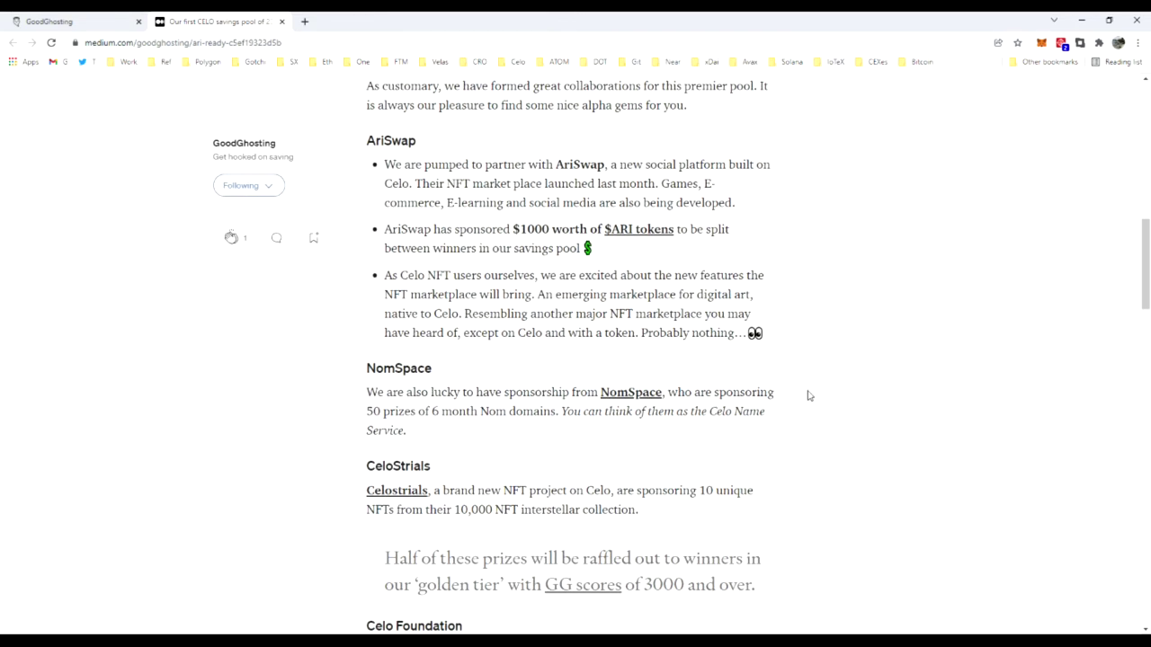
{"action": "scroll", "coordinate": [808, 395], "scroll_direction": "down", "scroll_amount": 1}
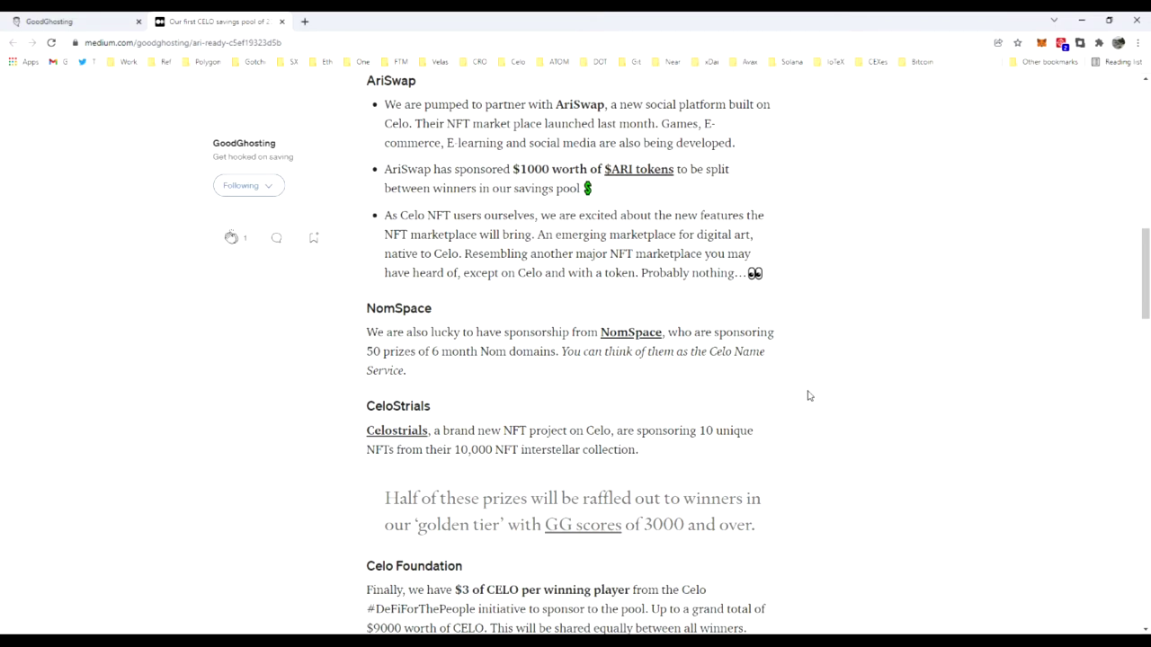
{"action": "scroll", "coordinate": [809, 396], "scroll_direction": "down", "scroll_amount": 5}
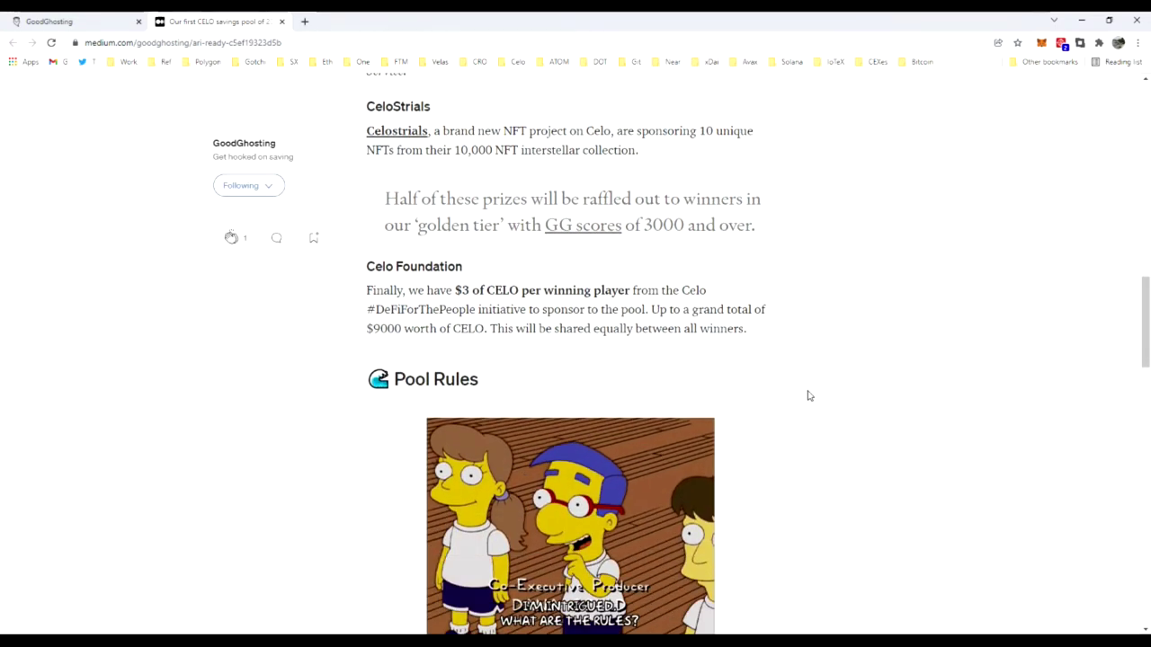
{"action": "scroll", "coordinate": [808, 395], "scroll_direction": "down", "scroll_amount": 16}
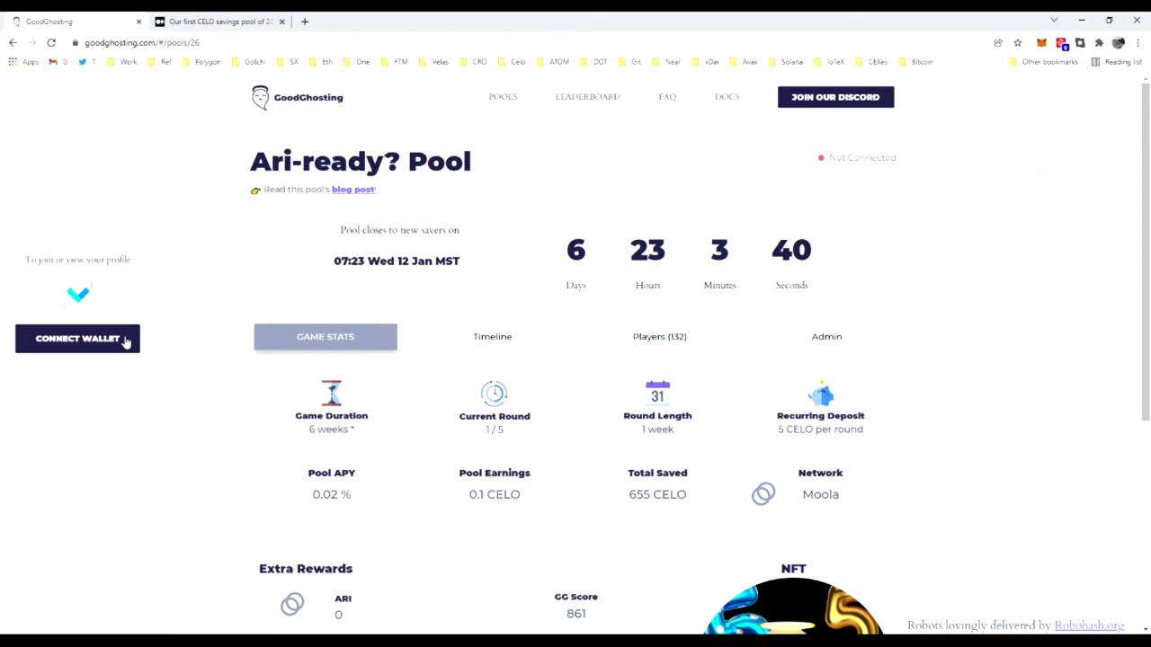
Connect a MetaMask wallet to the site and check the Celo connection status
{"action": "left_click", "coordinate": [126, 341]}
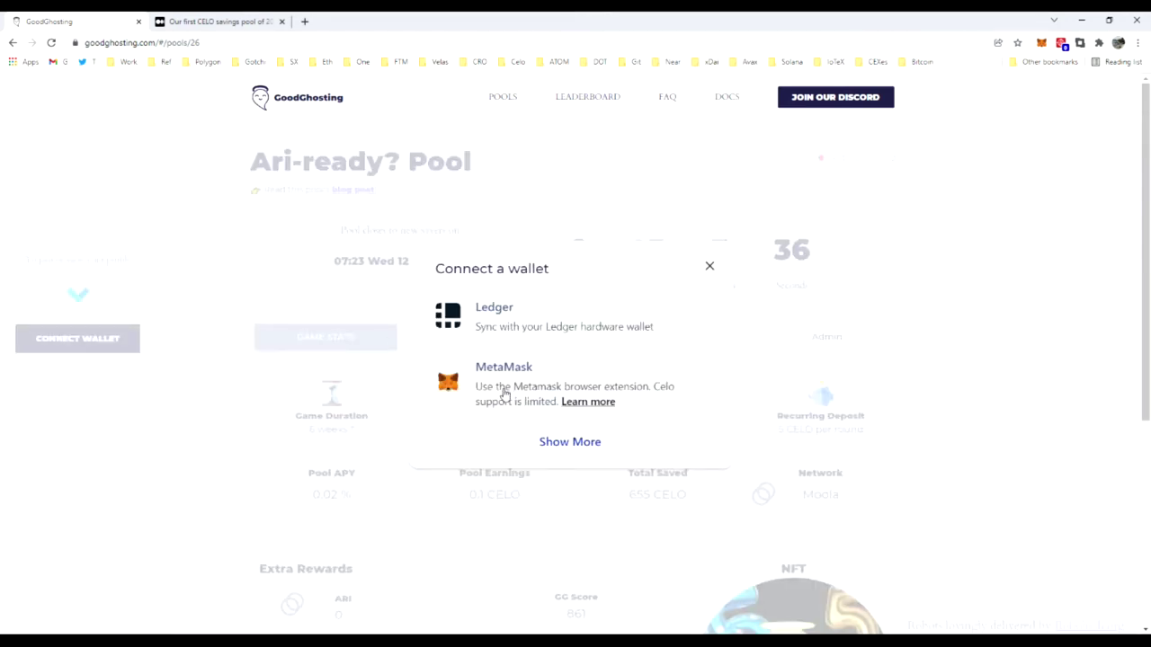
{"action": "left_click", "coordinate": [504, 393]}
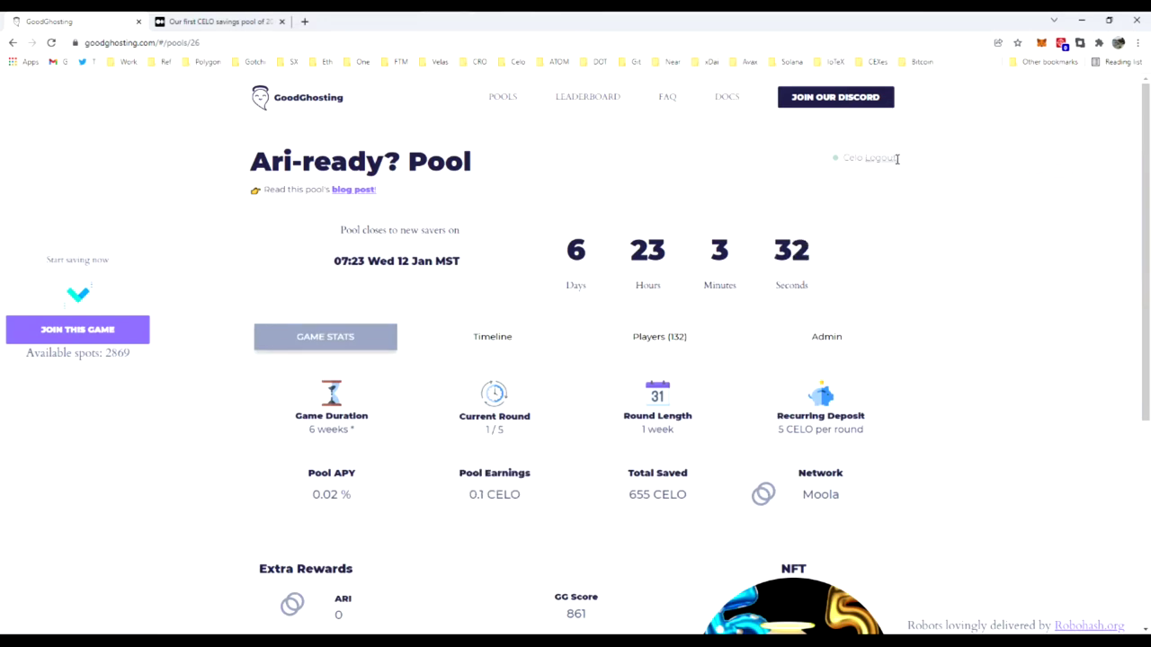
{"action": "left_click_drag", "start_coordinate": [896, 158], "coordinate": [817, 153]}
{"action": "left_click", "coordinate": [795, 174]}
Check the pool's available spots and the countdown until it closes to new savers
{"action": "left_click_drag", "start_coordinate": [106, 353], "coordinate": [136, 362]}
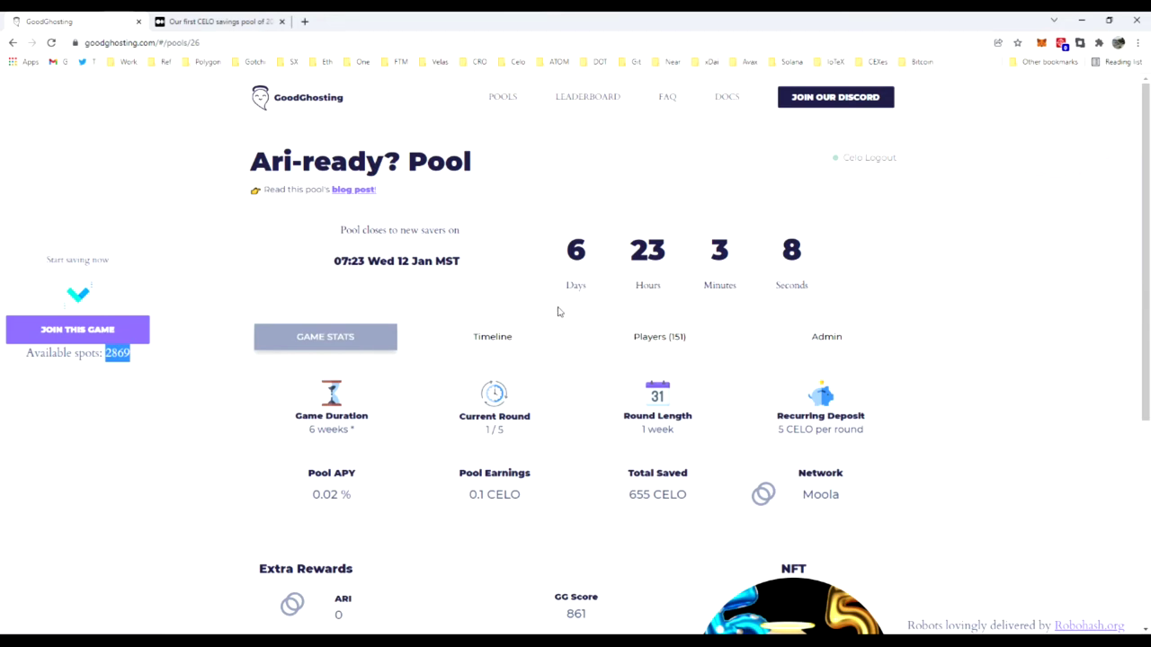
{"action": "left_click", "coordinate": [568, 255]}
{"action": "left_click_drag", "start_coordinate": [568, 255], "coordinate": [753, 265]}
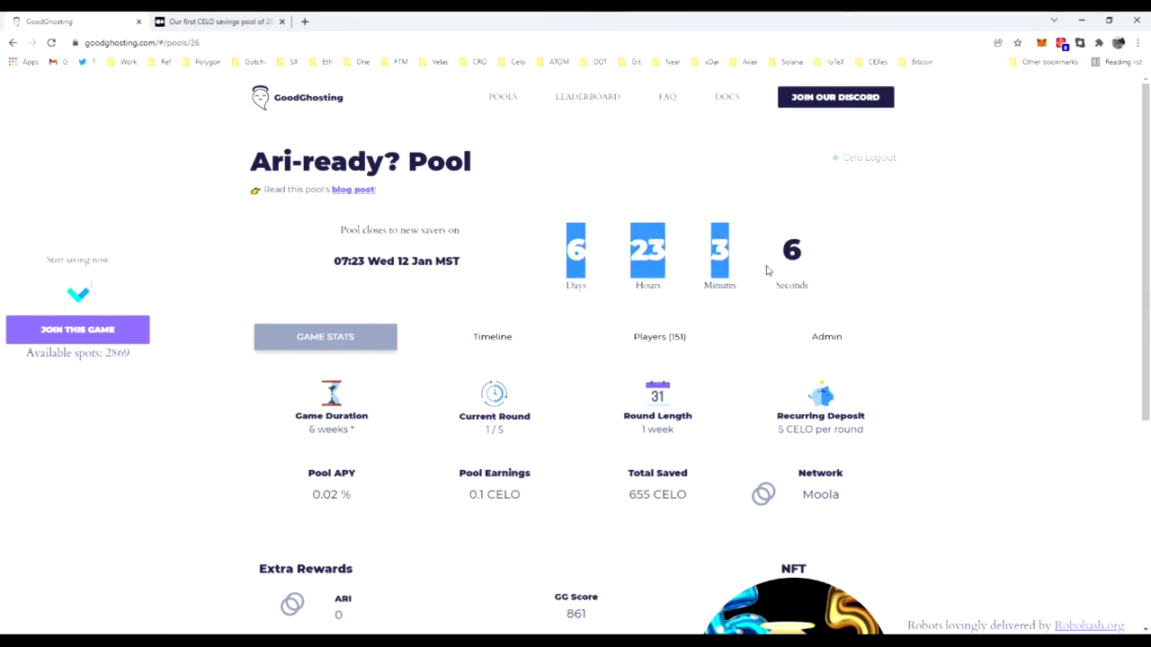
{"action": "left_click", "coordinate": [733, 319]}
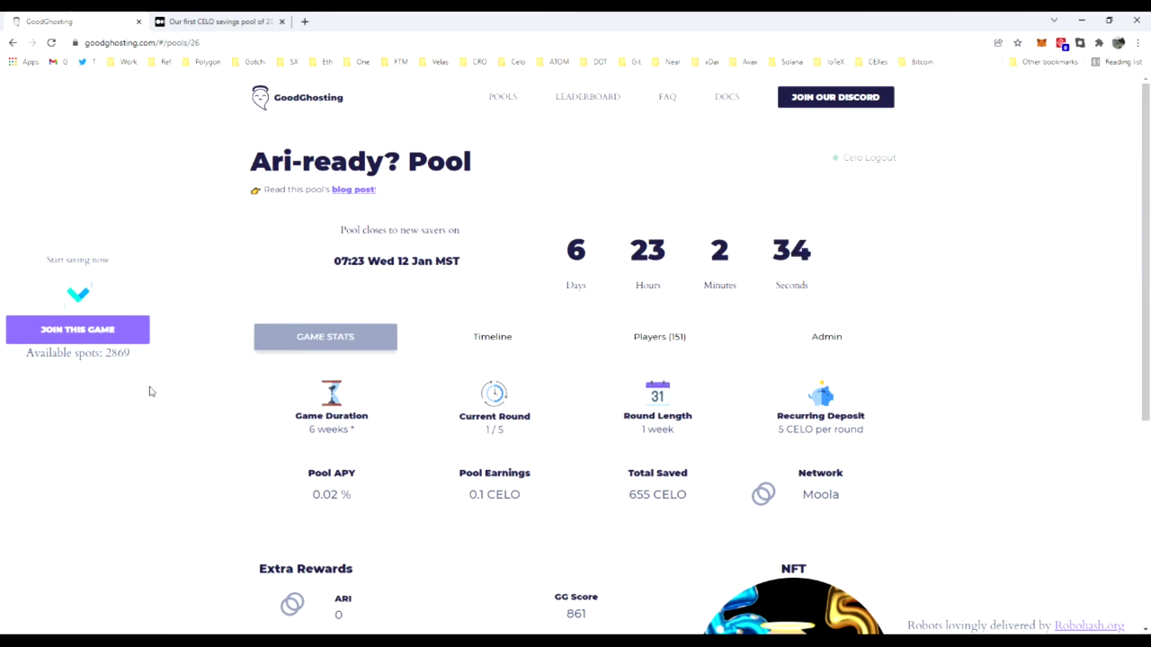
Start joining the game and read the explanations for the single-deposit and full-game approval amounts
{"action": "left_click", "coordinate": [126, 339]}
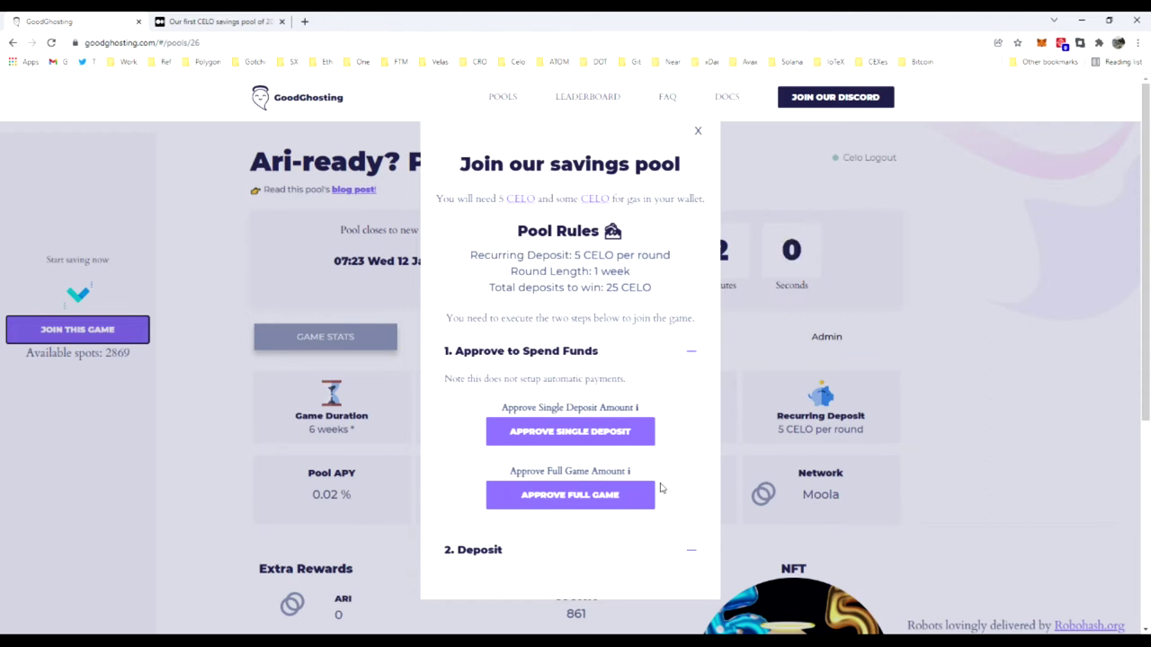
{"action": "mouse_move", "coordinate": [665, 483]}
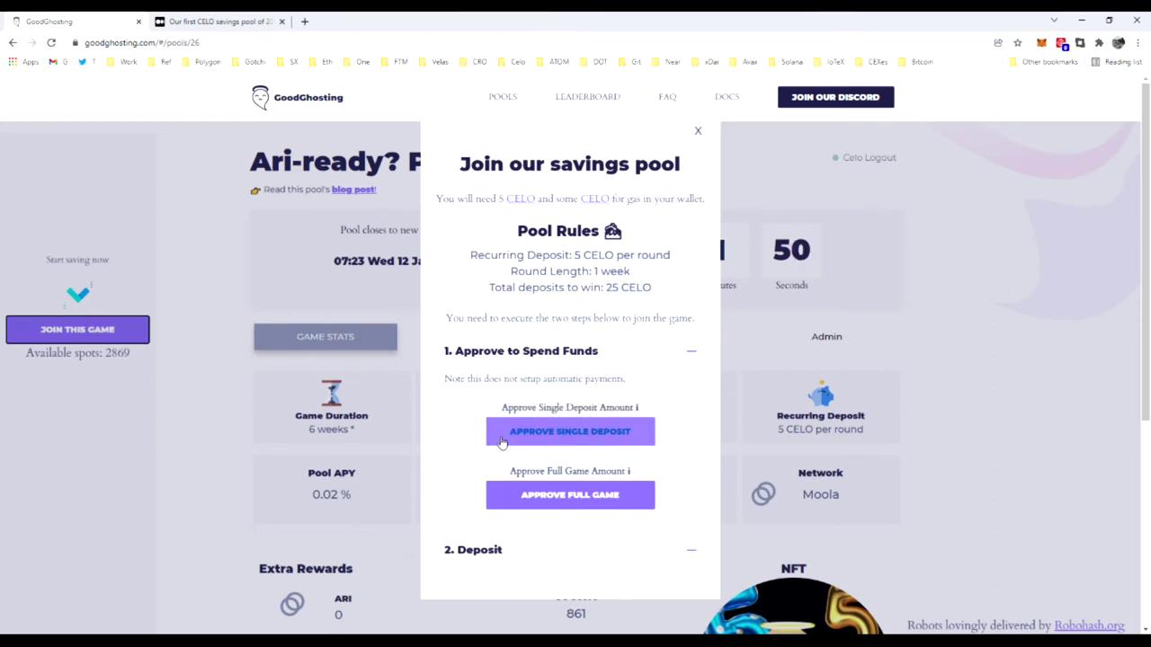
{"action": "mouse_move", "coordinate": [637, 409]}
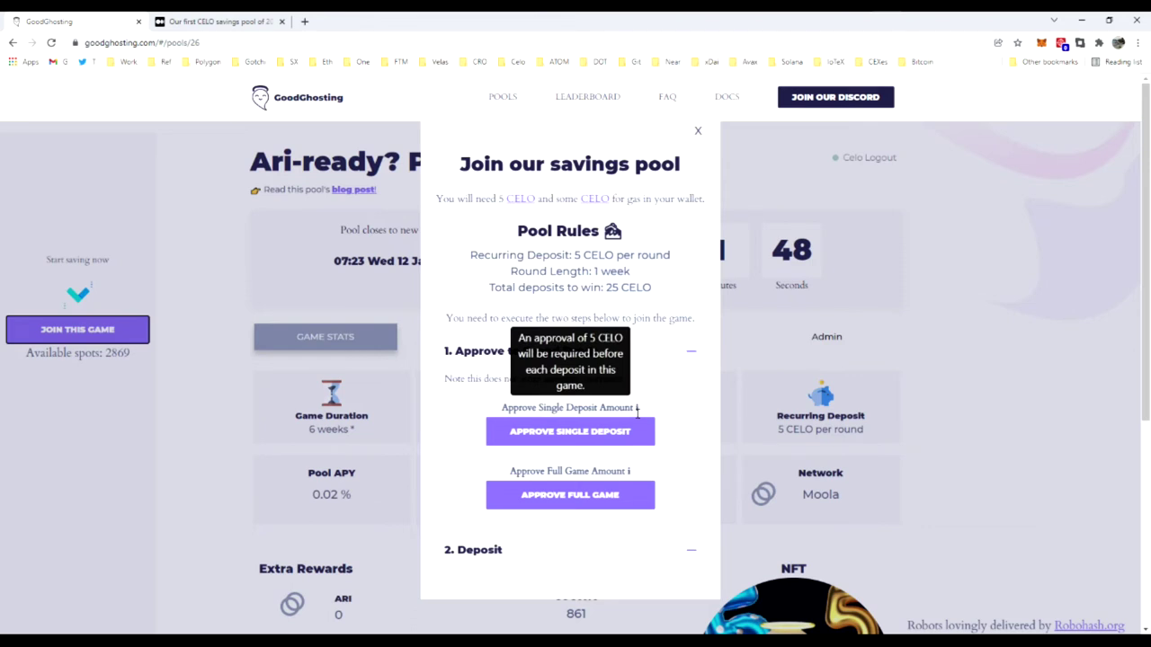
{"action": "mouse_move", "coordinate": [632, 471]}
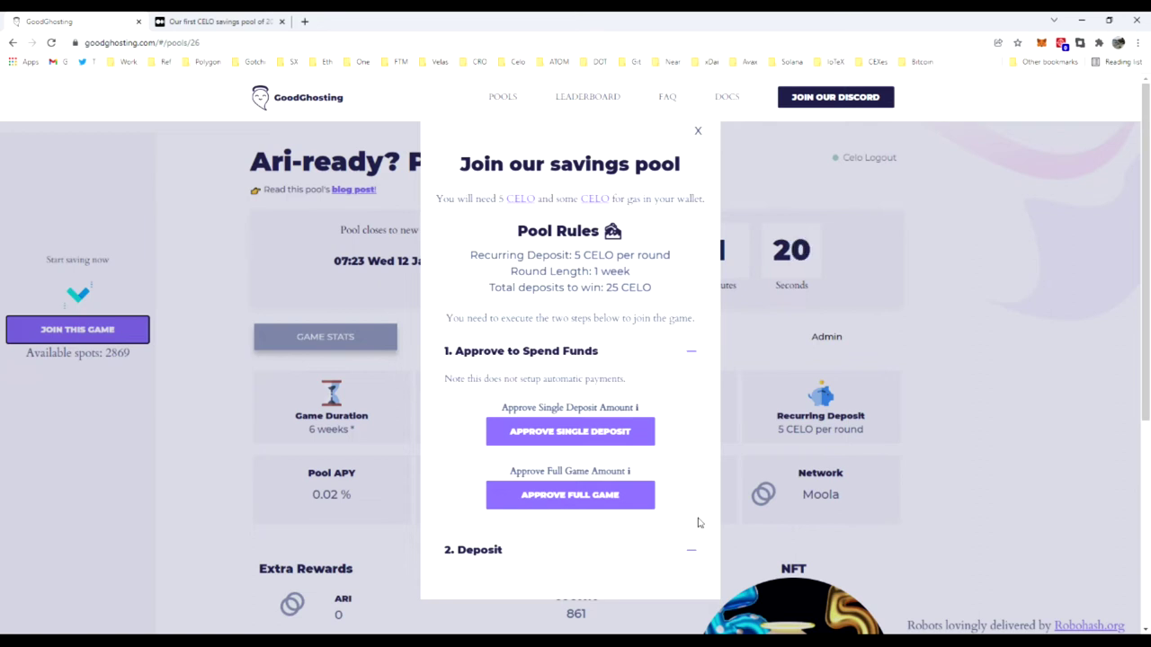
Approve spending for the full game amount and confirm the CELO access permission in MetaMask
{"action": "left_click", "coordinate": [646, 498]}
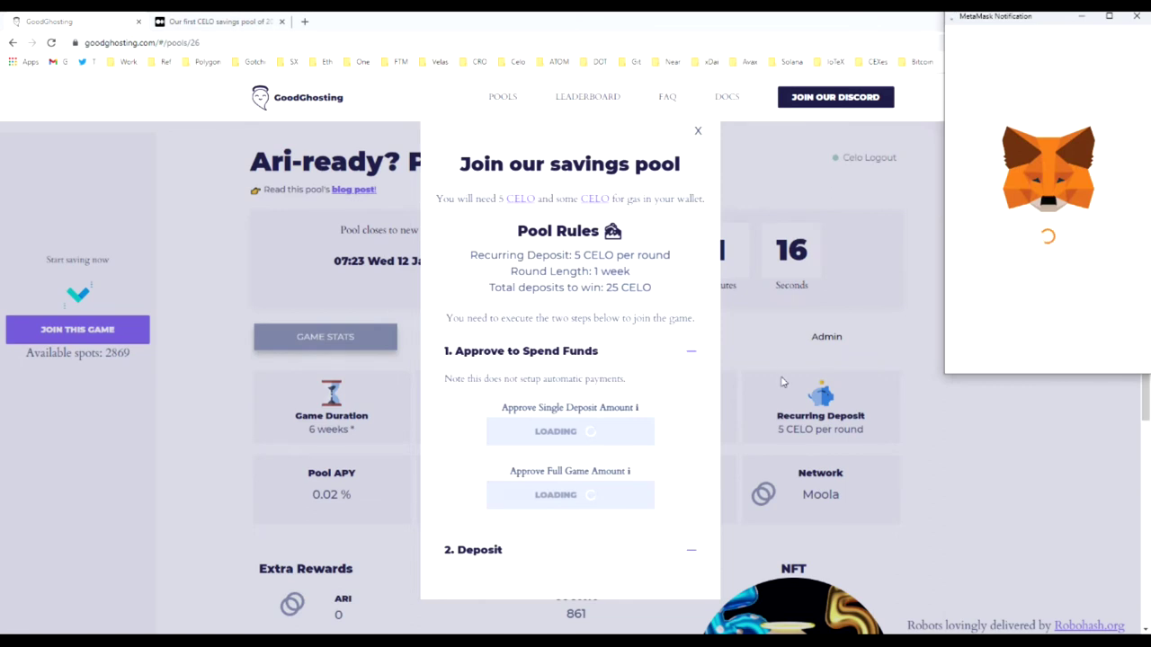
{"action": "scroll", "coordinate": [1070, 264], "scroll_direction": "down", "scroll_amount": 1}
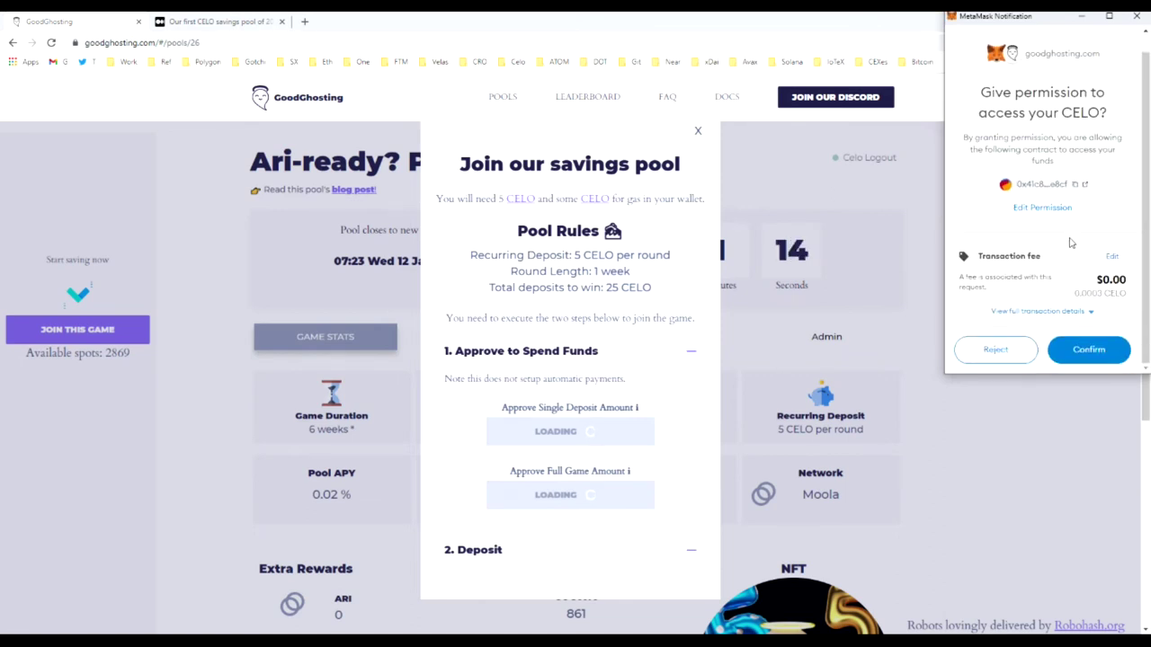
{"action": "left_click", "coordinate": [1068, 354]}
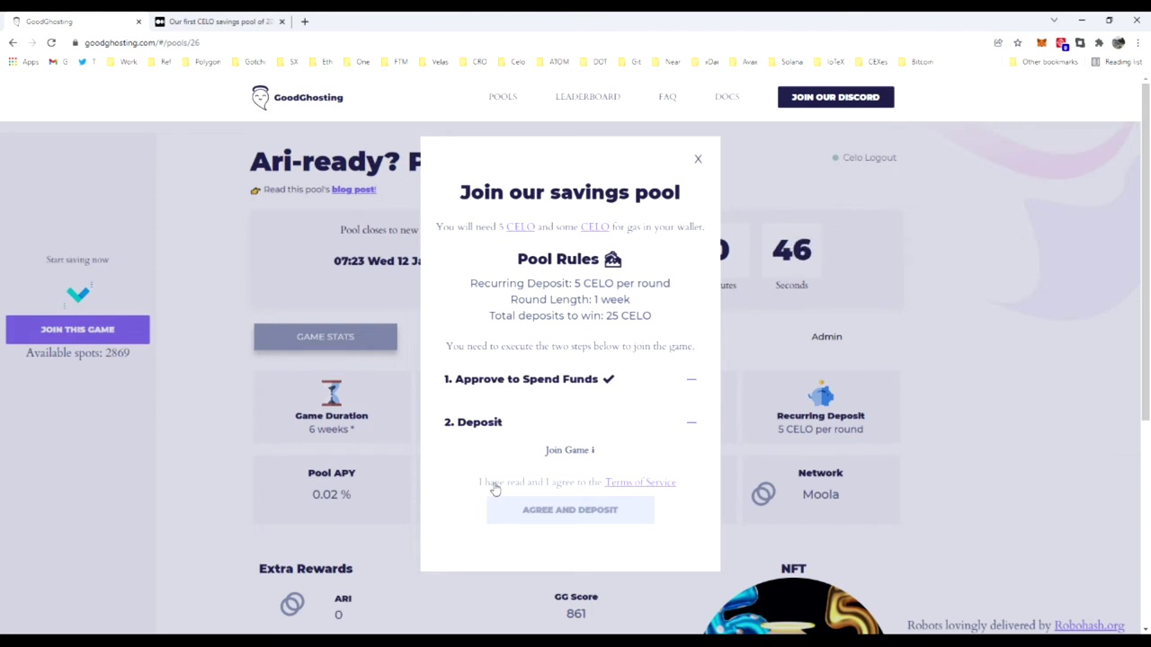
Read the join-game deposit explanation and skim the Terms of Service, closing that page when done
{"action": "mouse_move", "coordinate": [592, 452]}
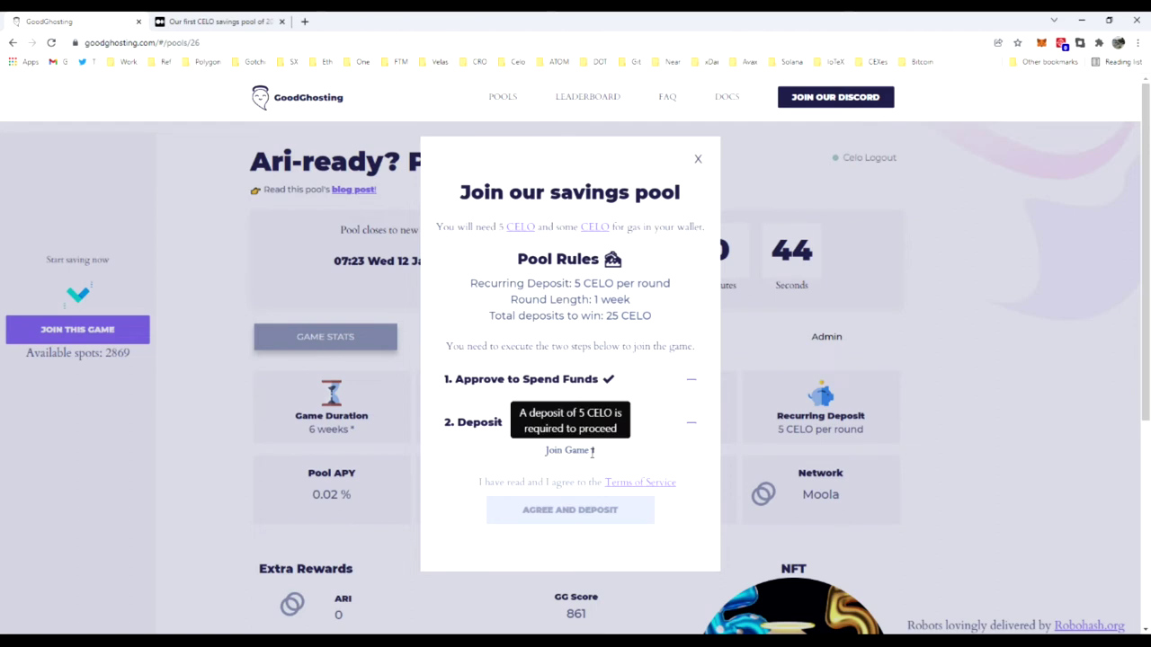
{"action": "left_click", "coordinate": [640, 482]}
{"action": "scroll", "coordinate": [305, 241], "scroll_direction": "down", "scroll_amount": 3}
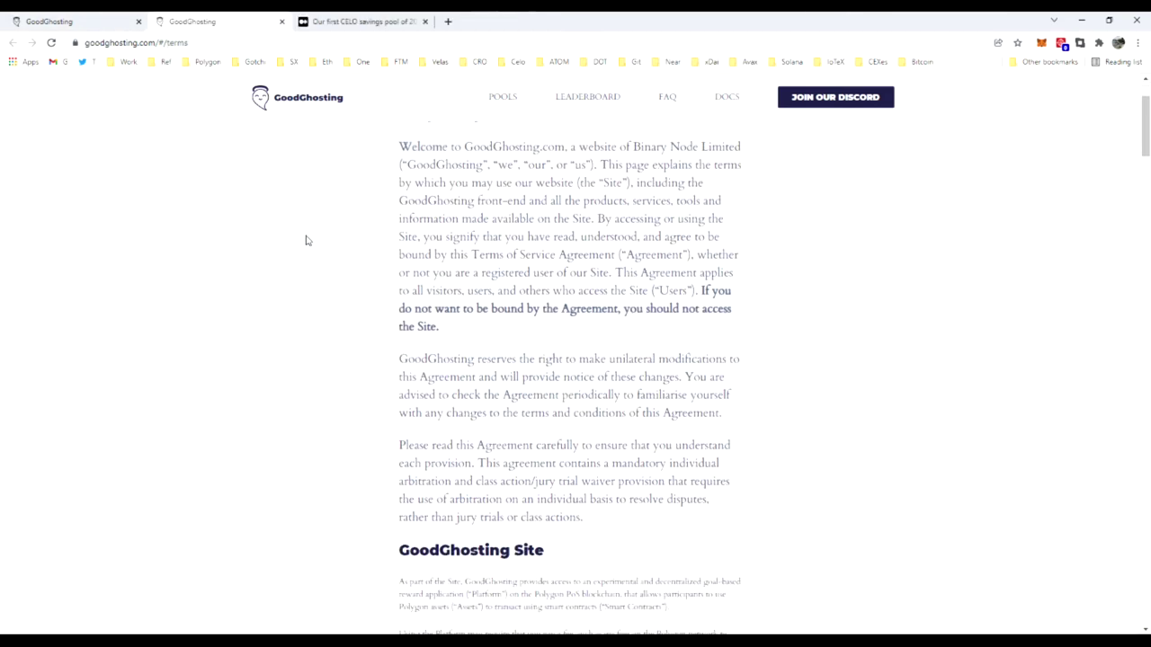
{"action": "scroll", "coordinate": [306, 241], "scroll_direction": "down", "scroll_amount": 1}
{"action": "key", "text": "ctrl+w"}
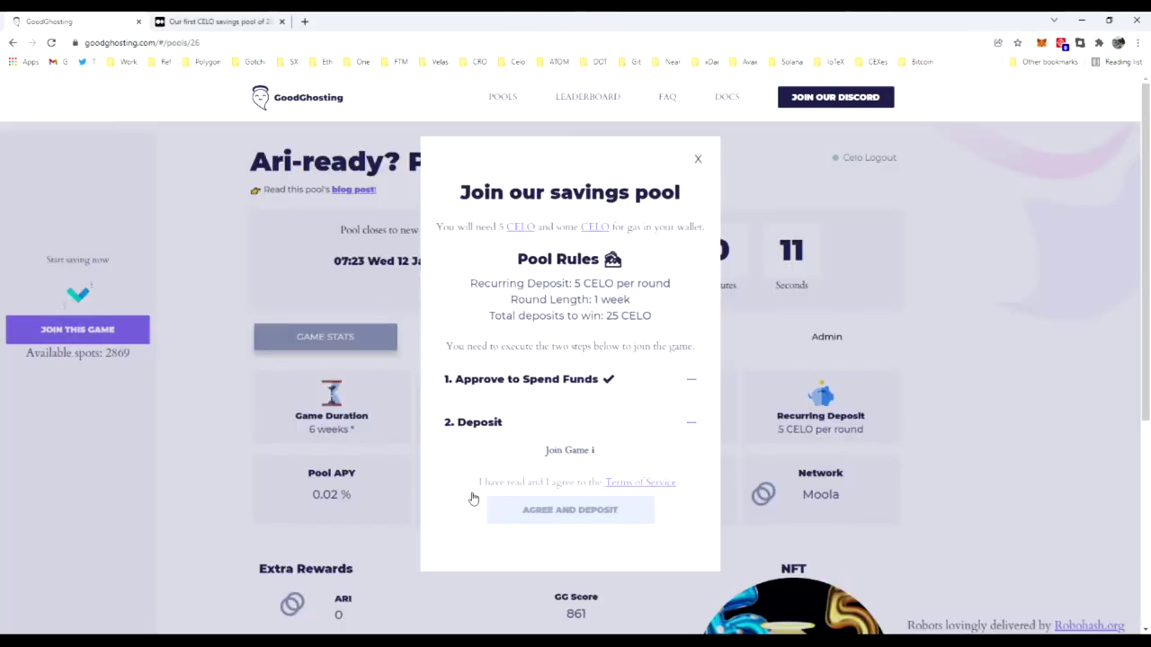
Agree to the Terms of Service, make the deposit and confirm the join transaction in MetaMask
{"action": "left_click", "coordinate": [469, 482]}
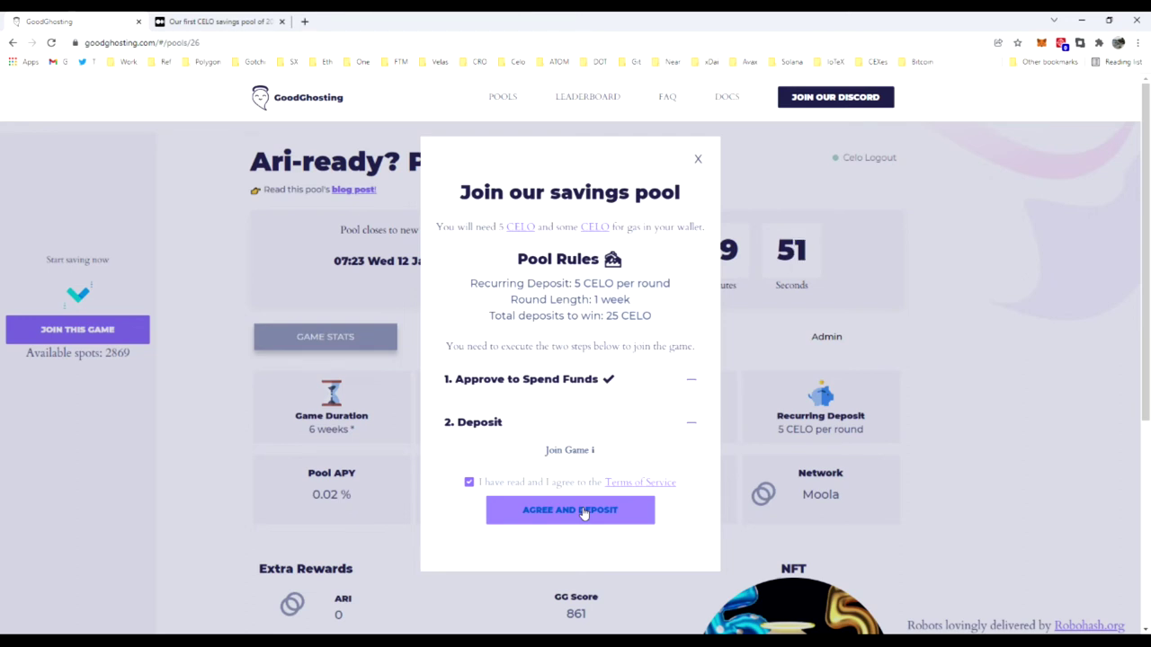
{"action": "left_click", "coordinate": [583, 511]}
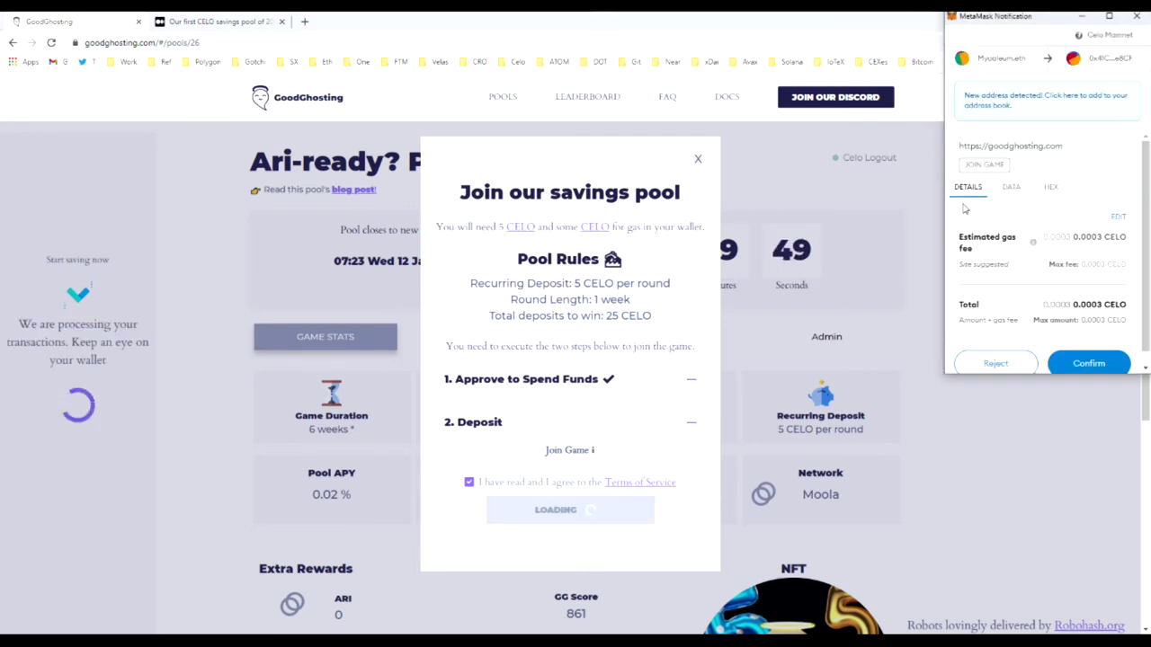
{"action": "scroll", "coordinate": [1070, 232], "scroll_direction": "down", "scroll_amount": 1}
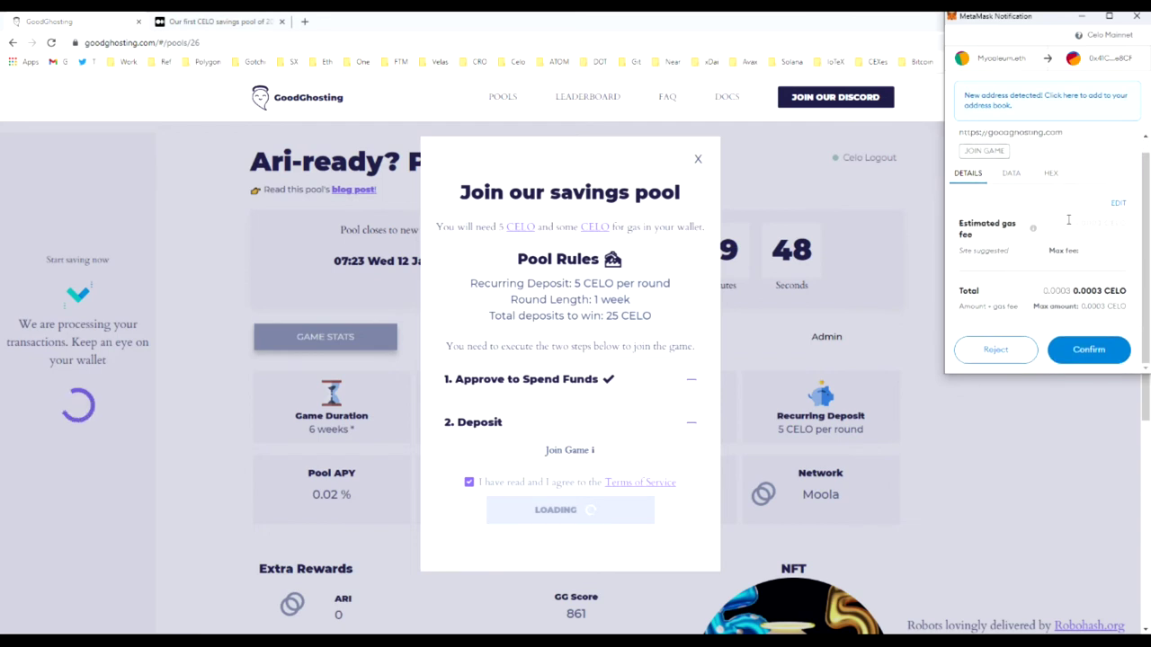
{"action": "left_click", "coordinate": [1095, 353]}
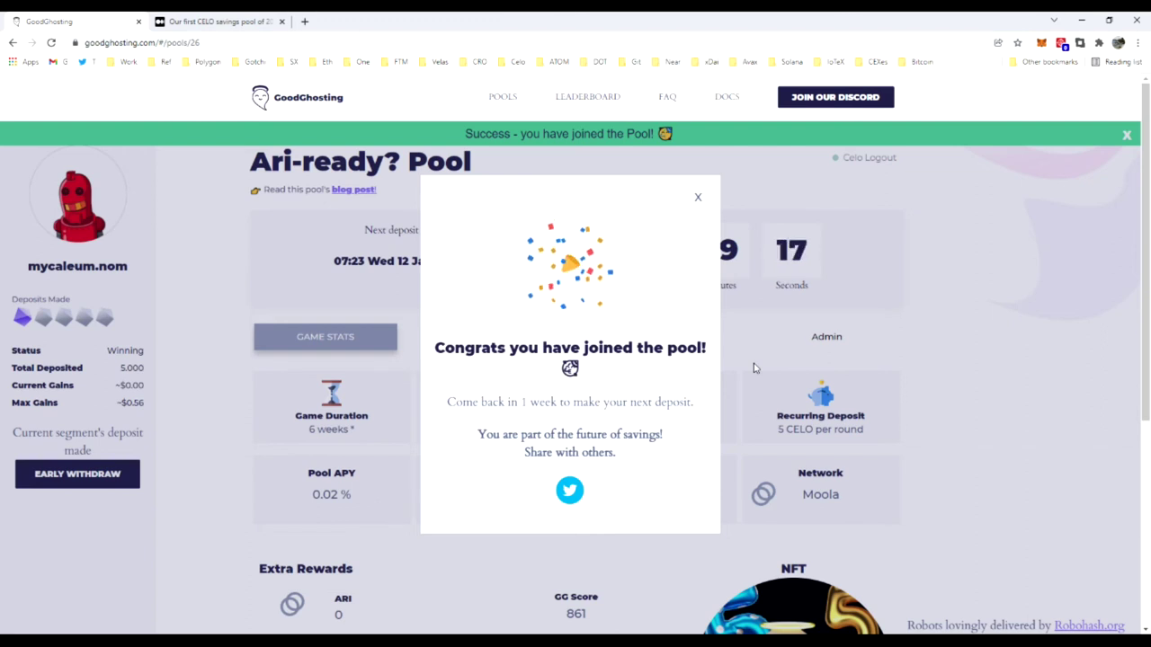
Dismiss the congratulations message and check the wallet's display name in the player profile
{"action": "left_click", "coordinate": [234, 376]}
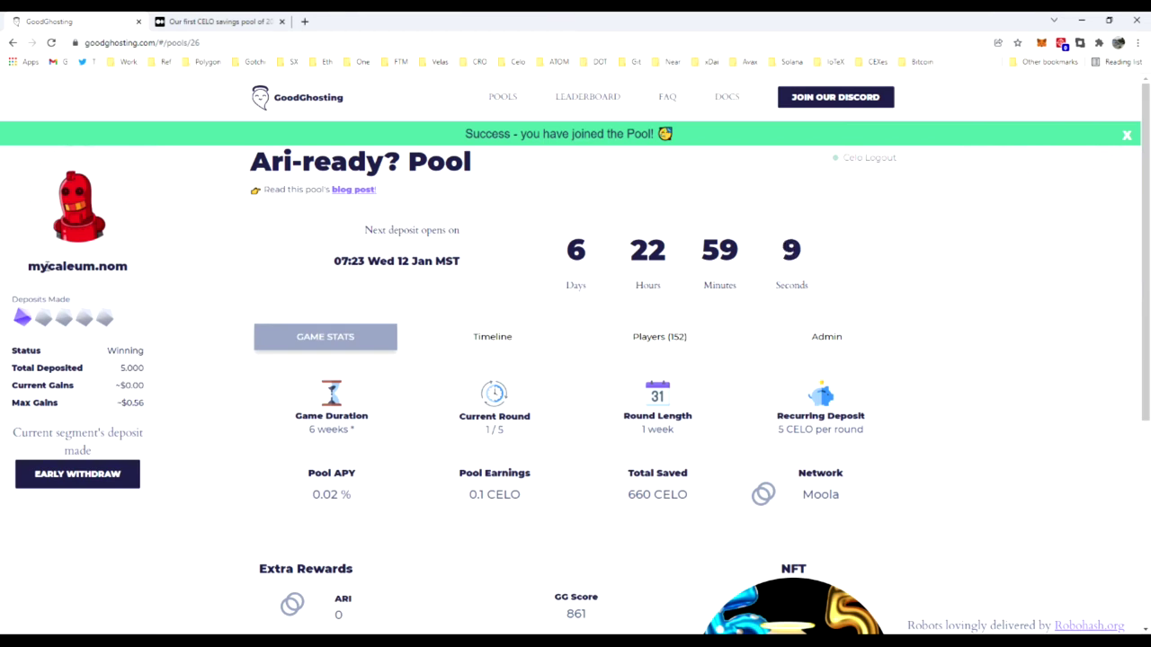
{"action": "left_click_drag", "start_coordinate": [28, 267], "coordinate": [138, 276]}
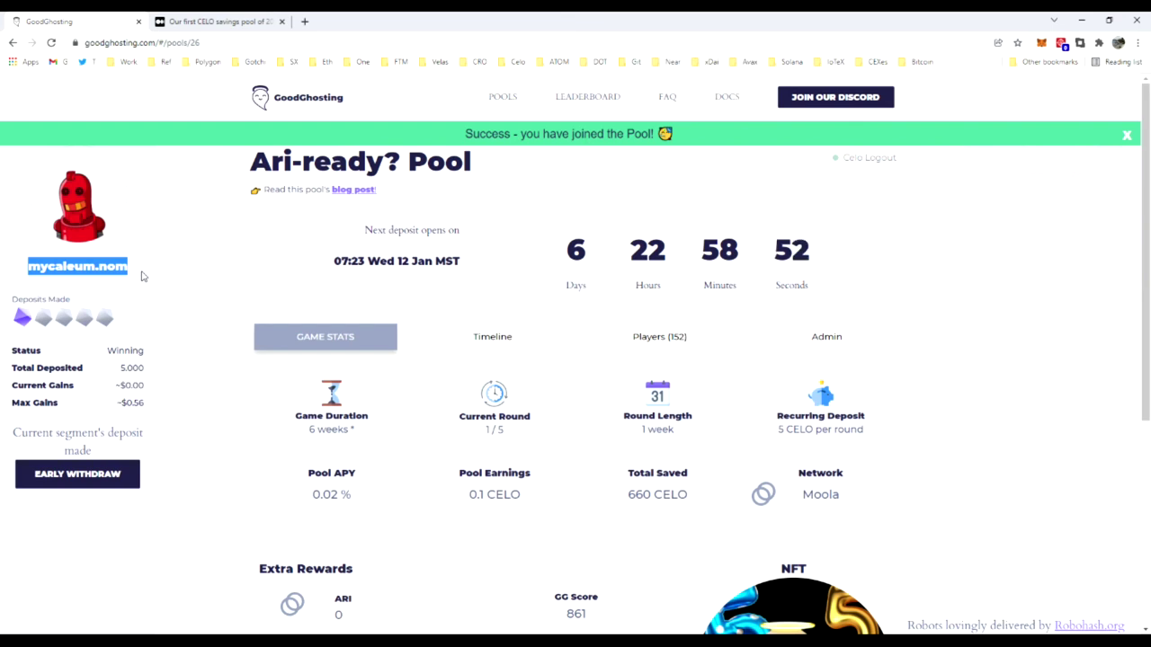
{"action": "left_click", "coordinate": [141, 276]}
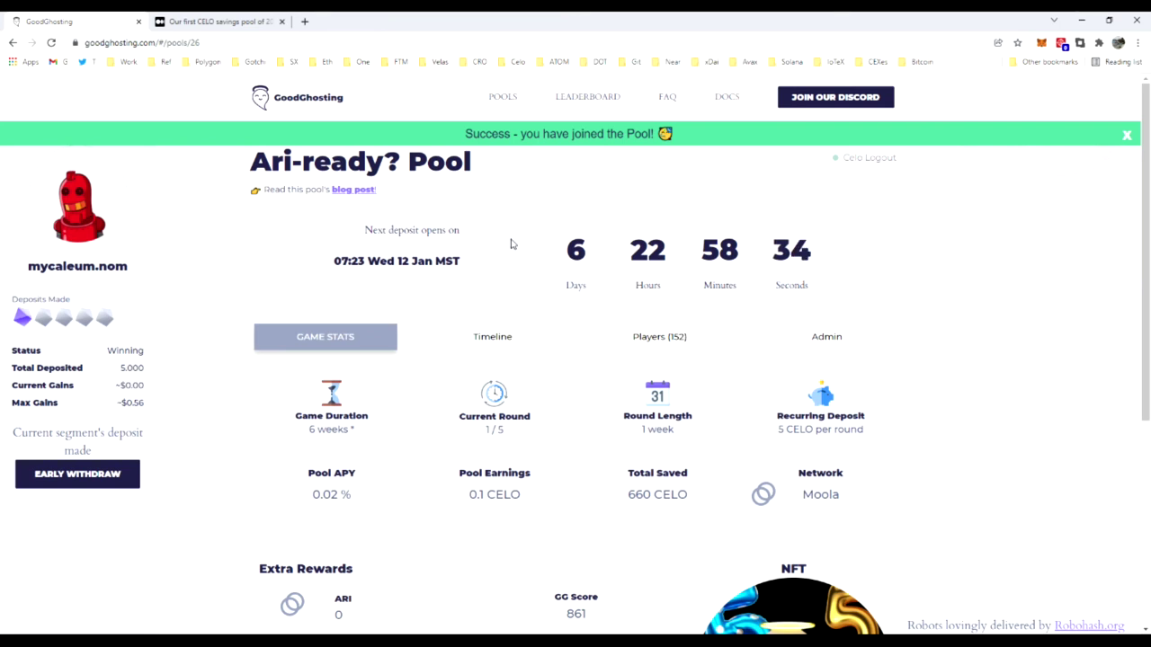
Open the pool's timeline and review the deposit deadlines, waiting round and withdrawal stage
{"action": "left_click", "coordinate": [495, 334]}
{"action": "scroll", "coordinate": [490, 351], "scroll_direction": "down", "scroll_amount": 1}
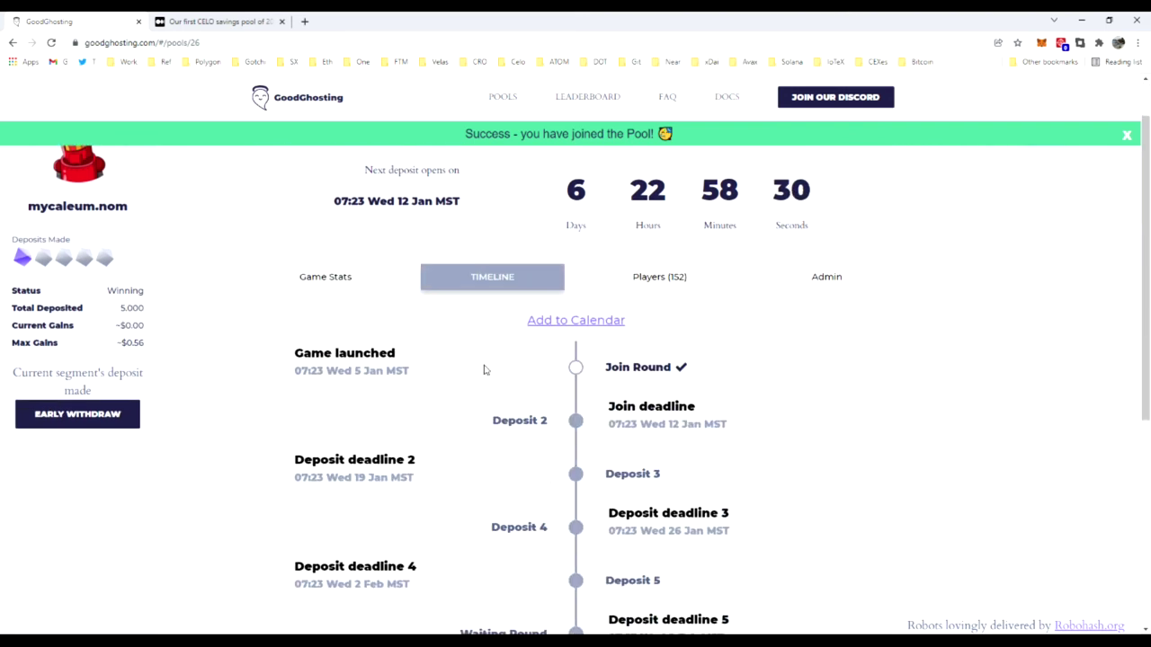
{"action": "scroll", "coordinate": [593, 414], "scroll_direction": "down", "scroll_amount": 1}
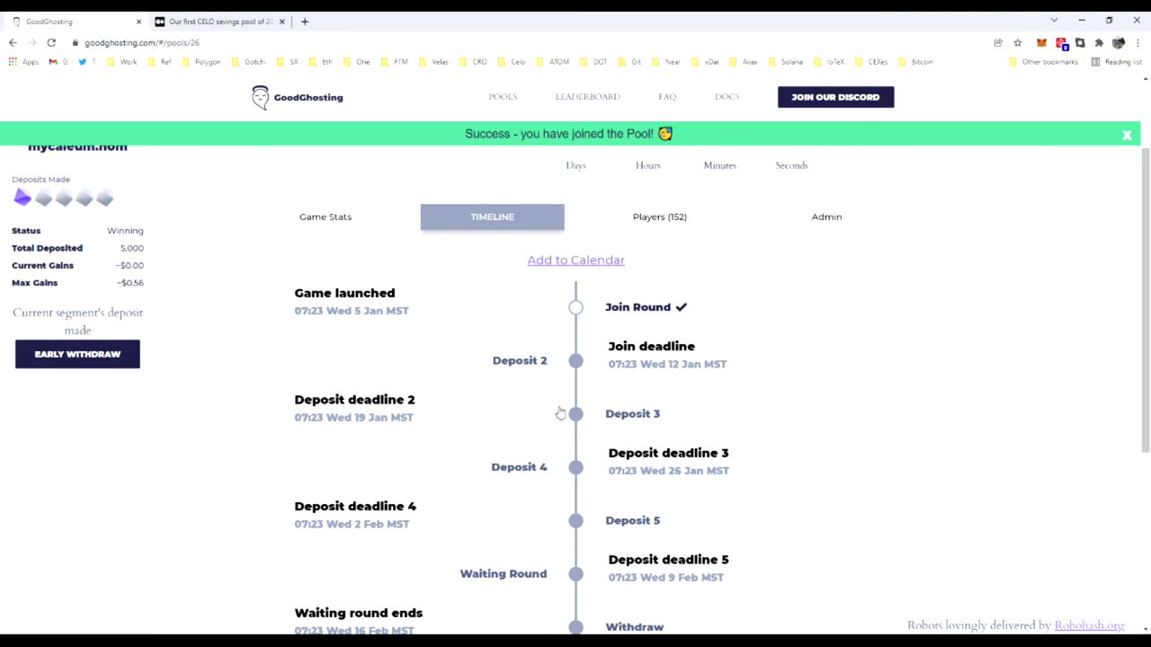
{"action": "scroll", "coordinate": [422, 423], "scroll_direction": "down", "scroll_amount": 2}
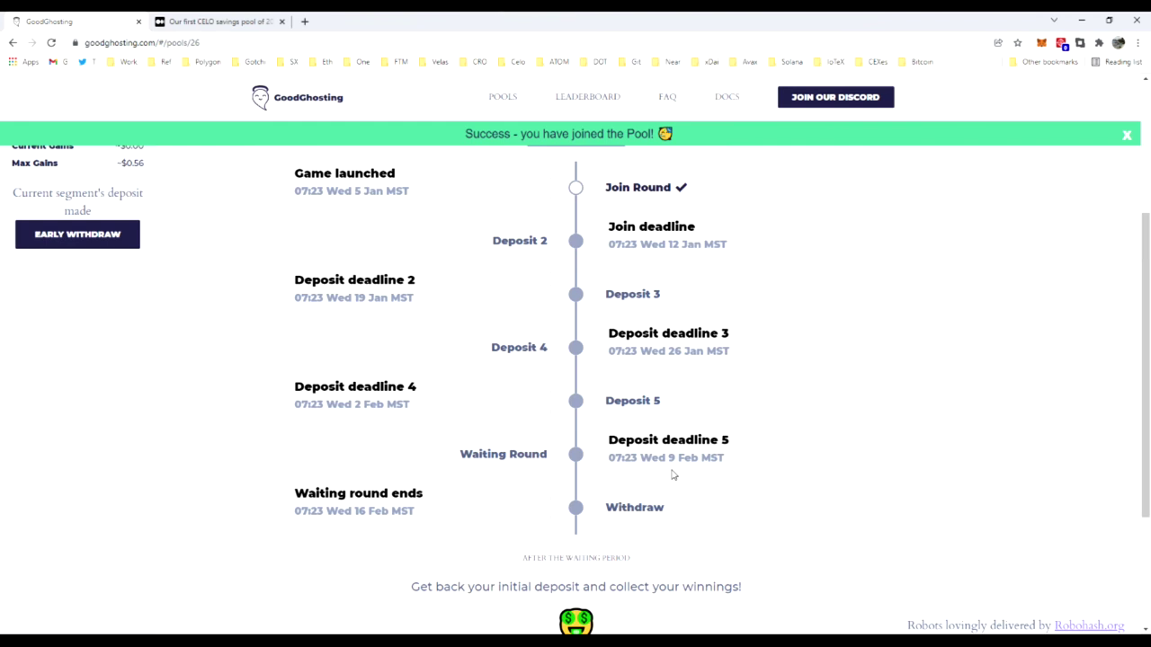
{"action": "scroll", "coordinate": [641, 460], "scroll_direction": "up", "scroll_amount": 1}
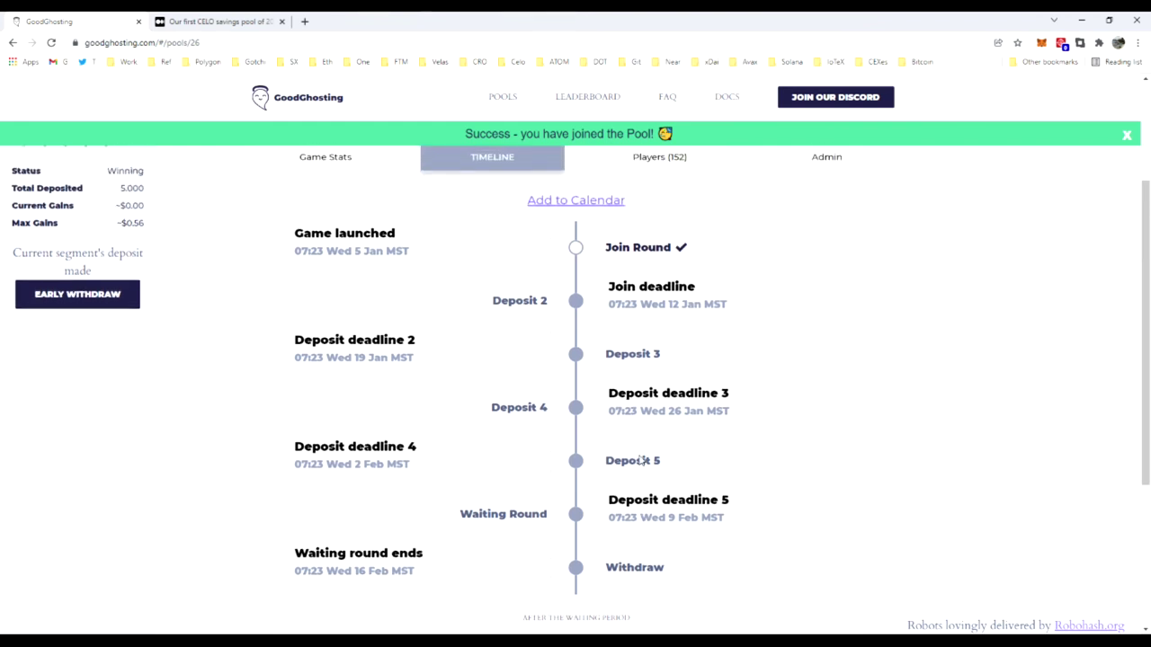
{"action": "scroll", "coordinate": [590, 462], "scroll_direction": "up", "scroll_amount": 1}
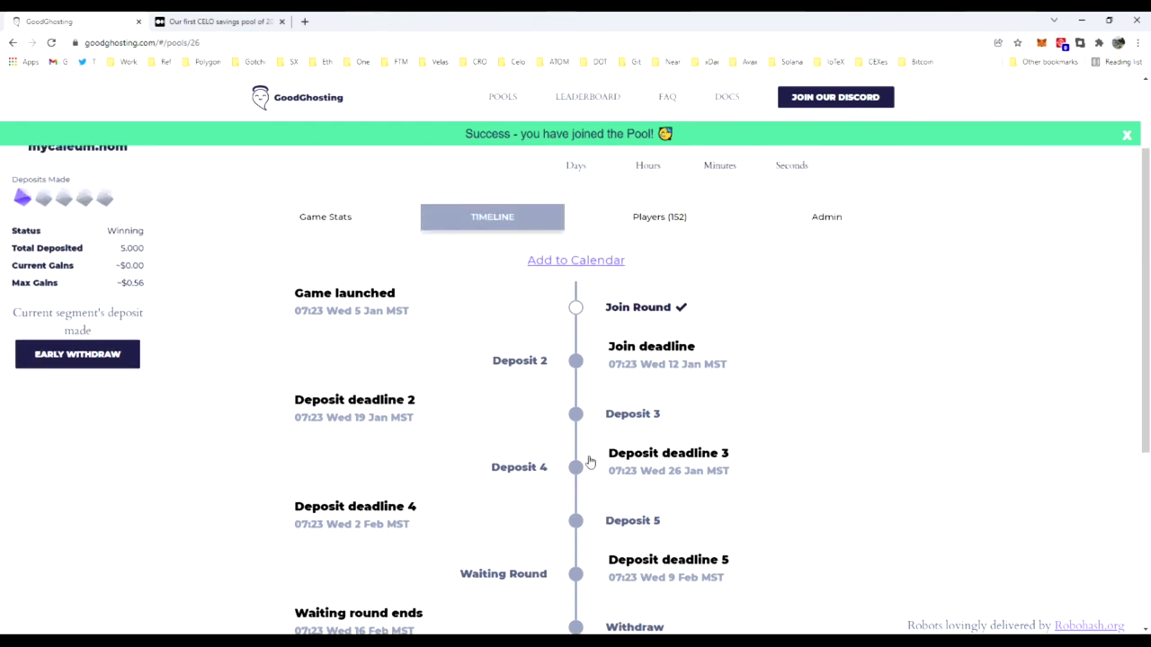
{"action": "scroll", "coordinate": [586, 471], "scroll_direction": "up", "scroll_amount": 2}
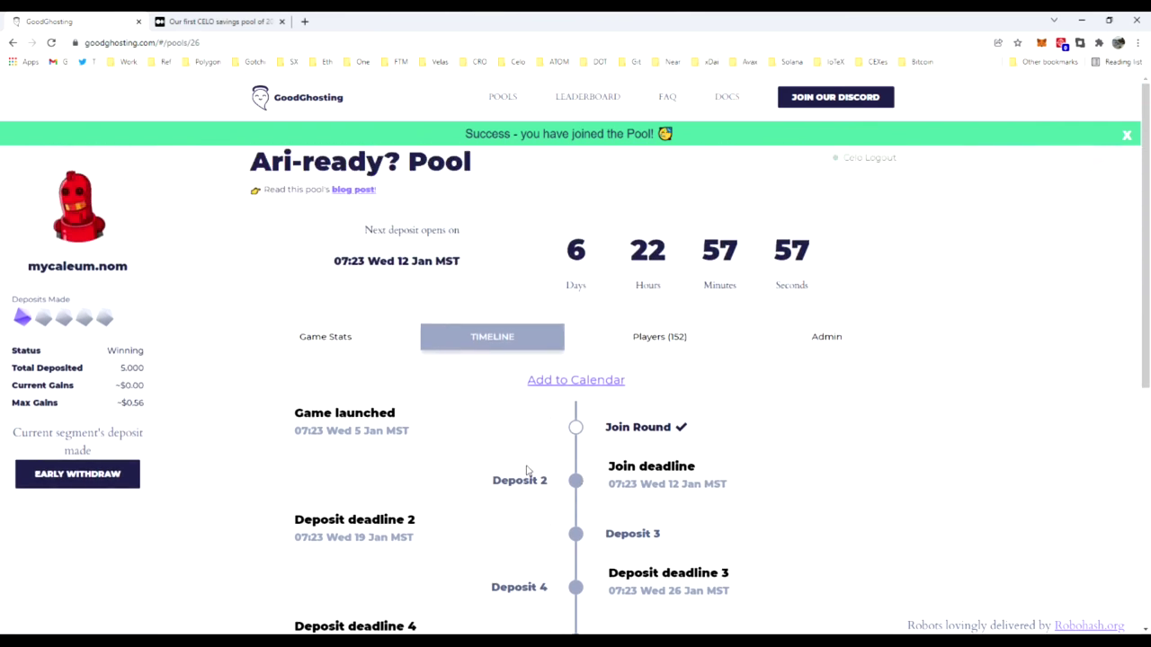
Return to the game stats and look over the pool figures and extra rewards
{"action": "left_click", "coordinate": [327, 338]}
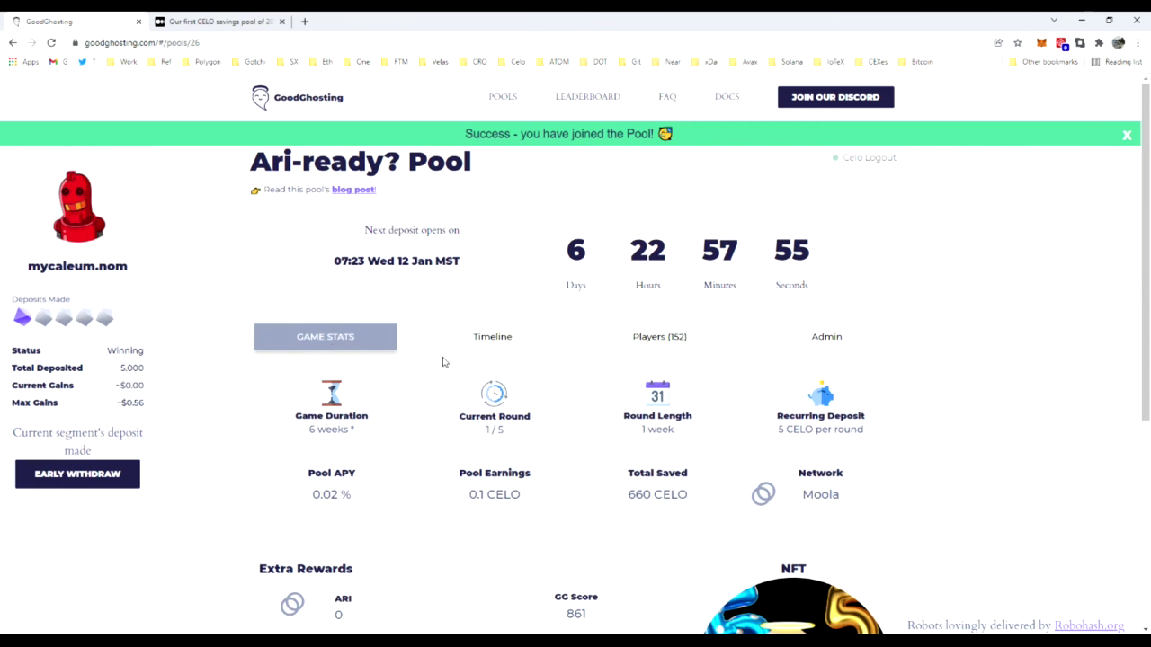
{"action": "scroll", "coordinate": [442, 362], "scroll_direction": "down", "scroll_amount": 3}
{"action": "scroll", "coordinate": [451, 386], "scroll_direction": "up", "scroll_amount": 2}
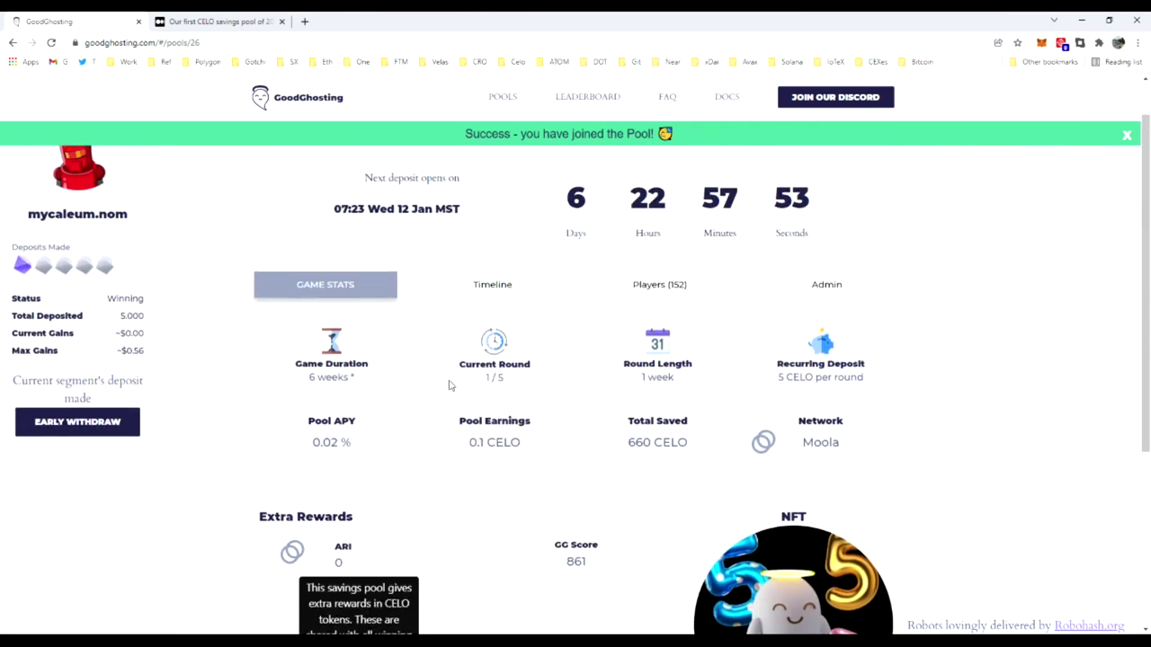
{"action": "scroll", "coordinate": [451, 386], "scroll_direction": "up", "scroll_amount": 1}
Open the players overview and read the explanations for winning, waiting, ghosts and drop-outs
{"action": "left_click", "coordinate": [647, 346]}
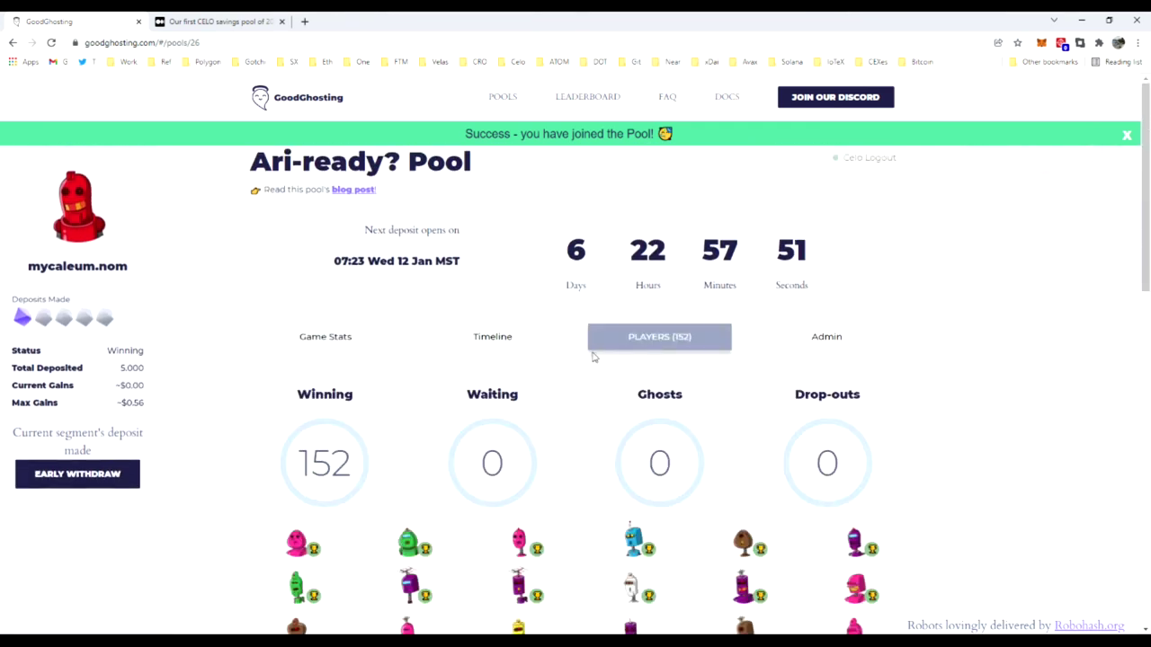
{"action": "scroll", "coordinate": [555, 352], "scroll_direction": "down", "scroll_amount": 2}
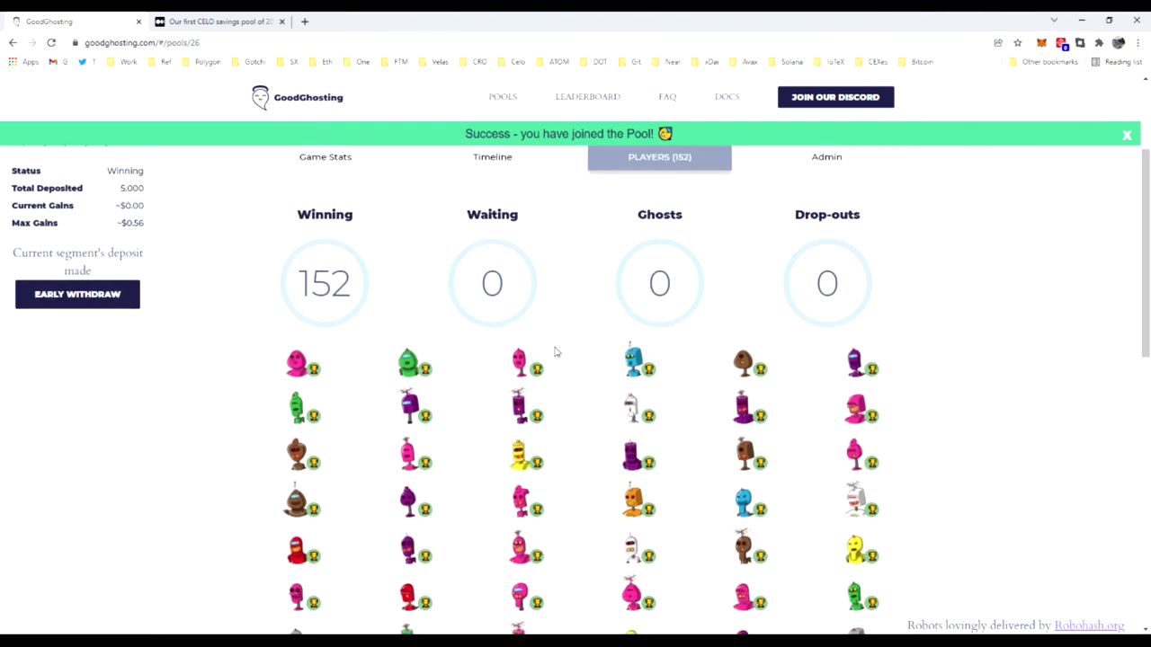
{"action": "scroll", "coordinate": [493, 342], "scroll_direction": "down", "scroll_amount": 1}
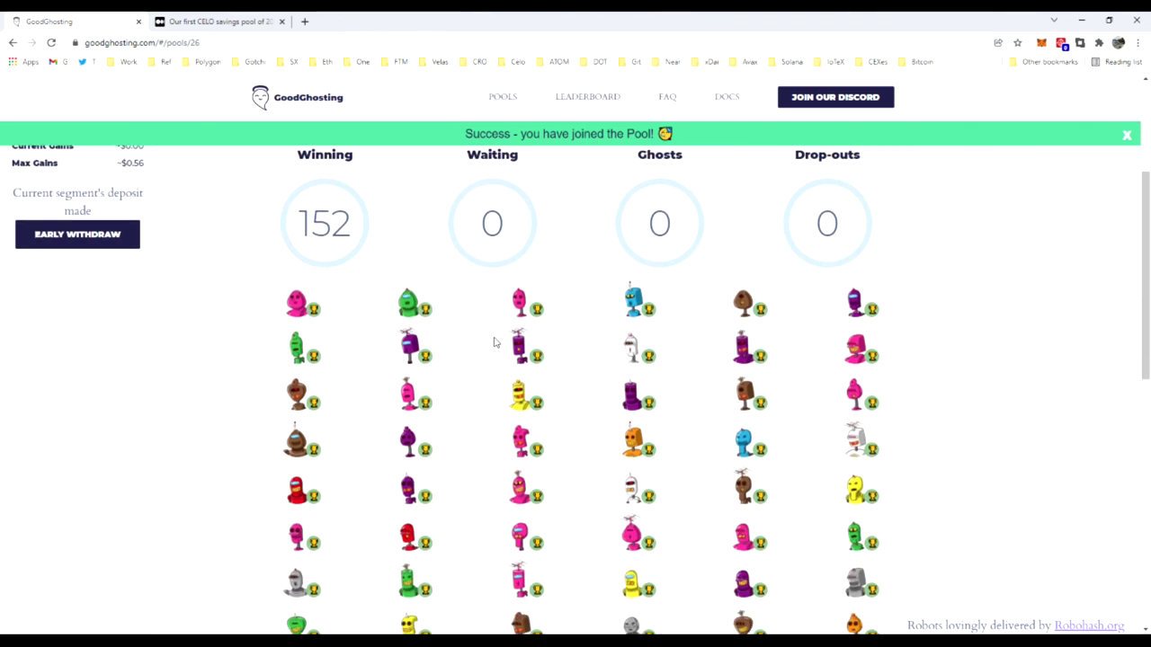
{"action": "mouse_move", "coordinate": [329, 225]}
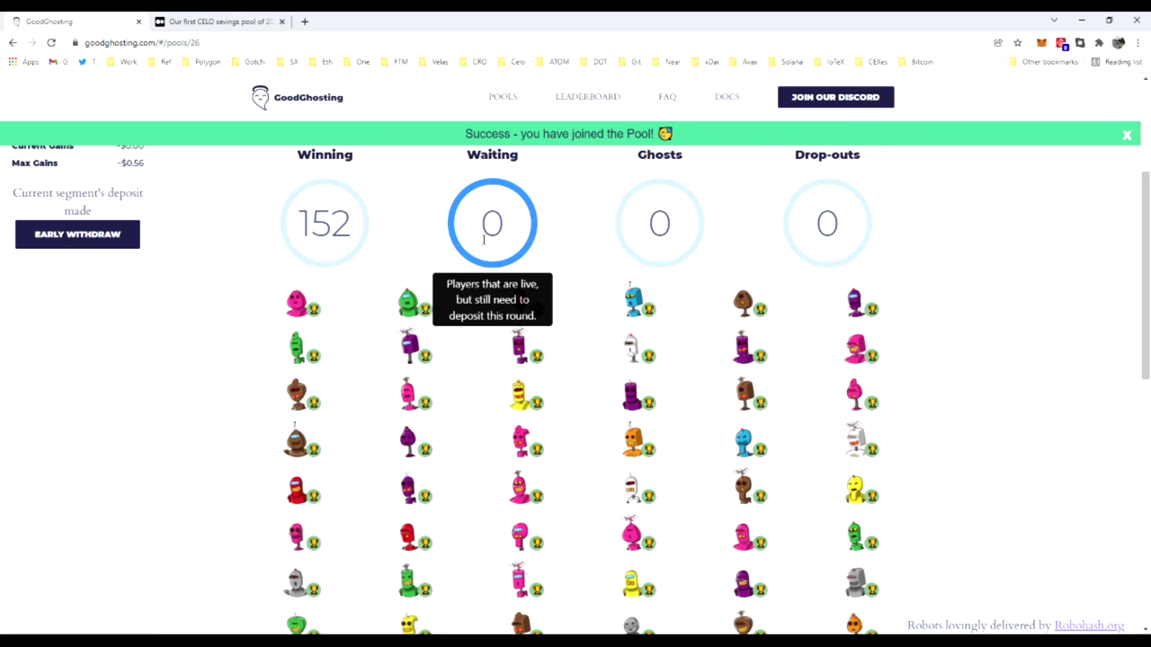
{"action": "mouse_move", "coordinate": [679, 243]}
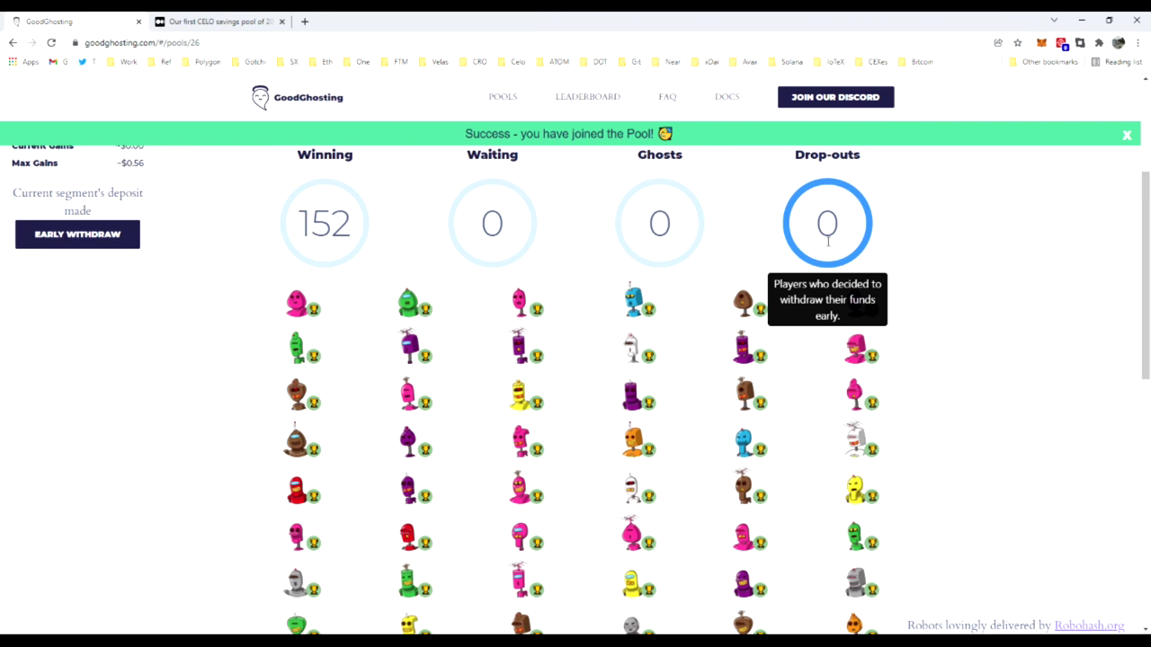
{"action": "scroll", "coordinate": [270, 300], "scroll_direction": "up", "scroll_amount": 3}
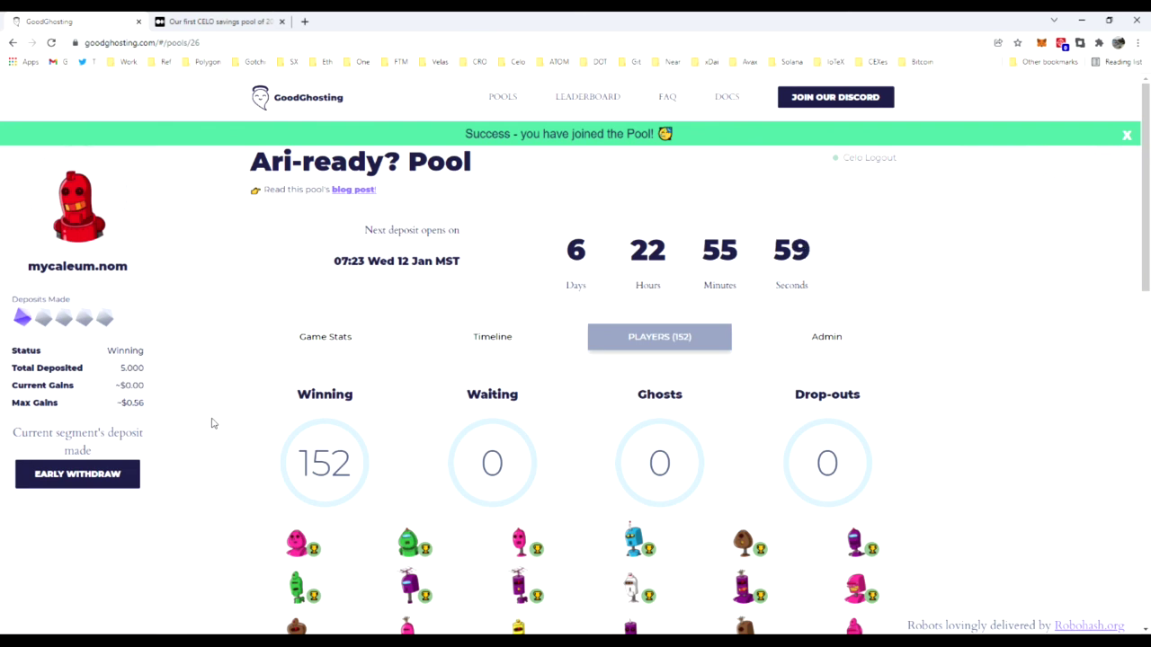
{"action": "mouse_move", "coordinate": [528, 591]}
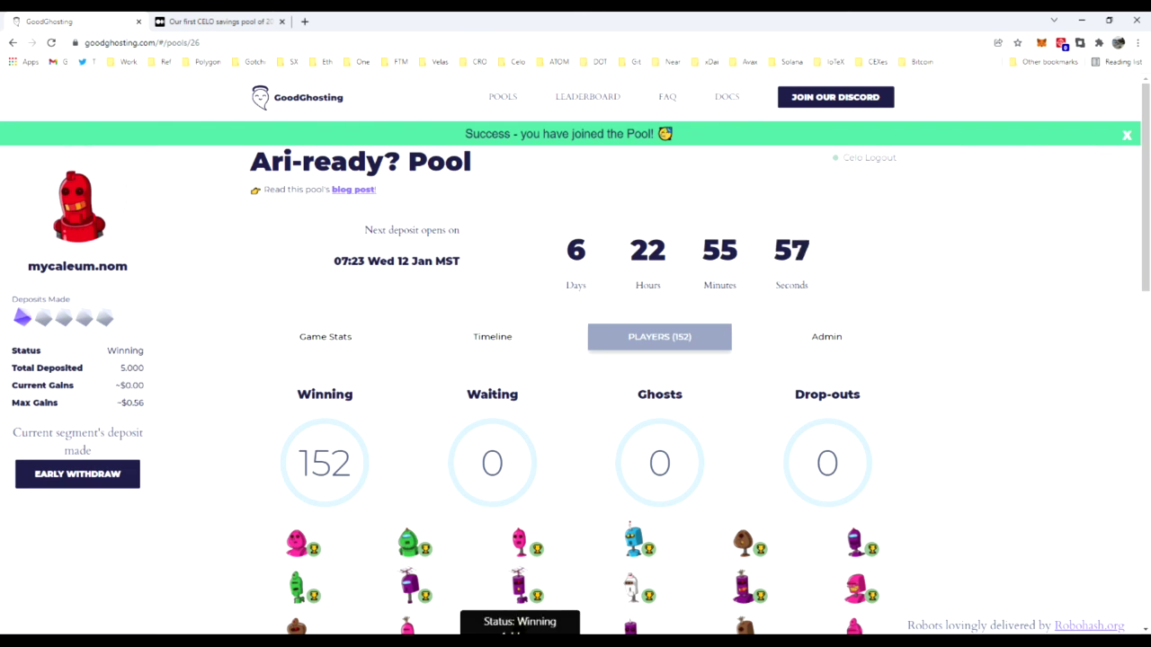
{"action": "mouse_move", "coordinate": [631, 640]}
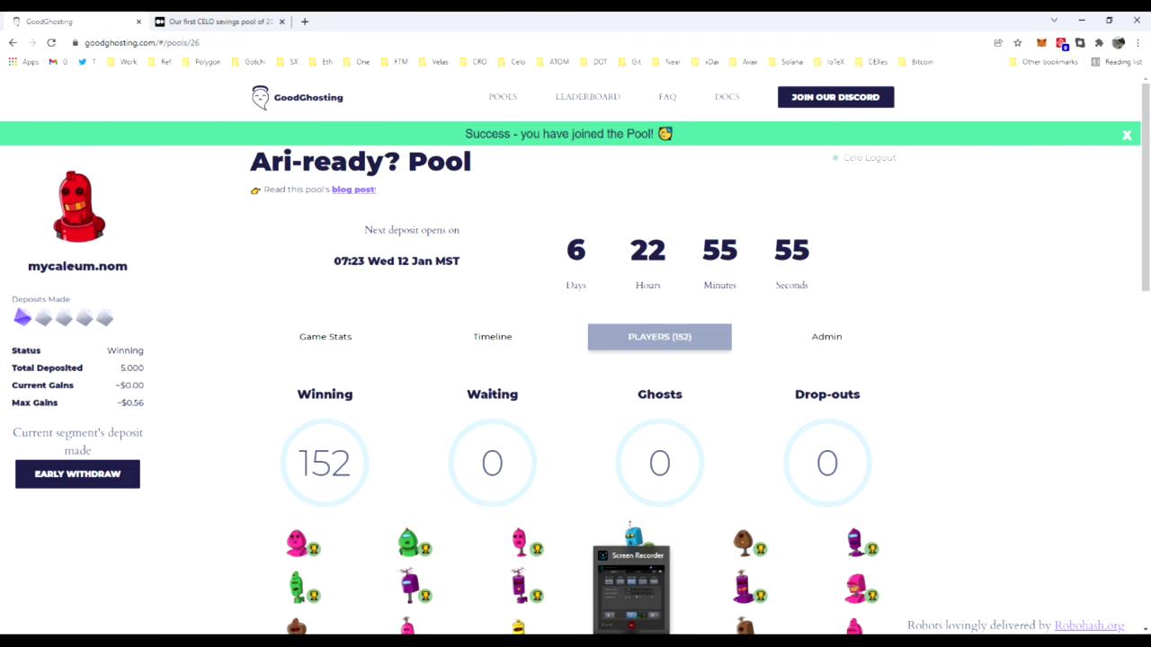